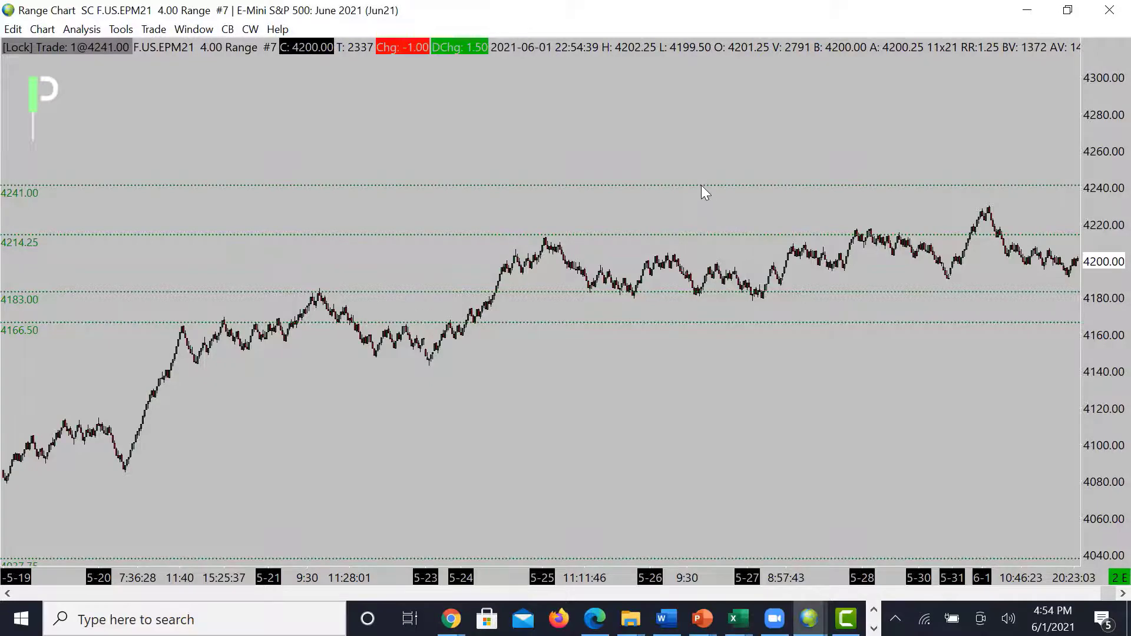
Step: Make the 4229.25 resistance line red
{"action": "right_click", "coordinate": [713, 207]}
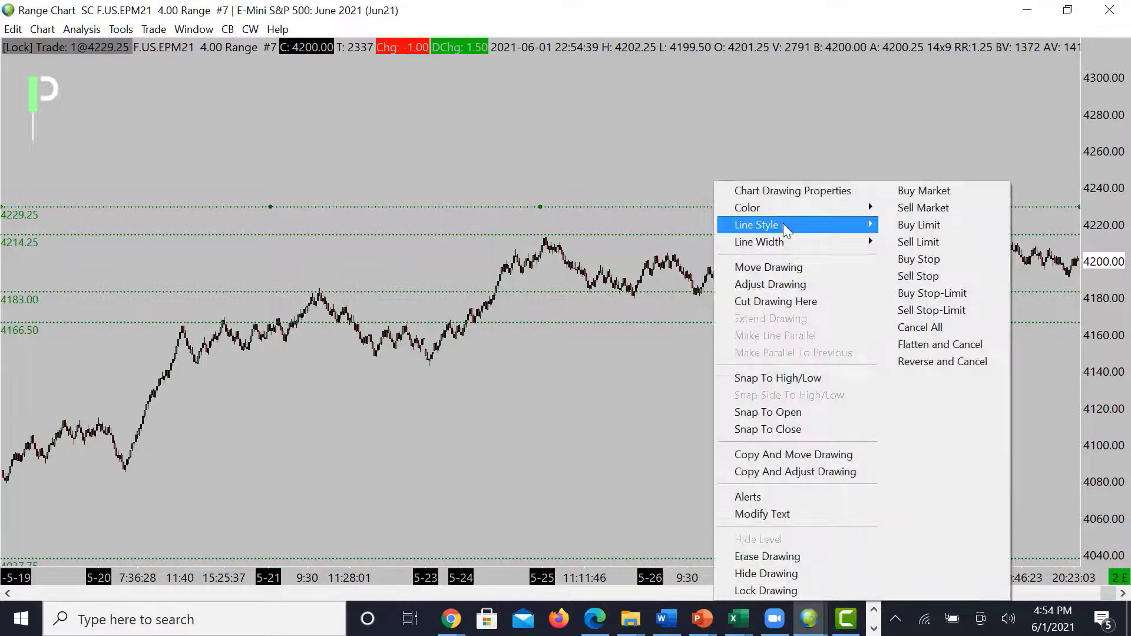
{"action": "mouse_move", "coordinate": [780, 211]}
{"action": "left_click", "coordinate": [892, 231]}
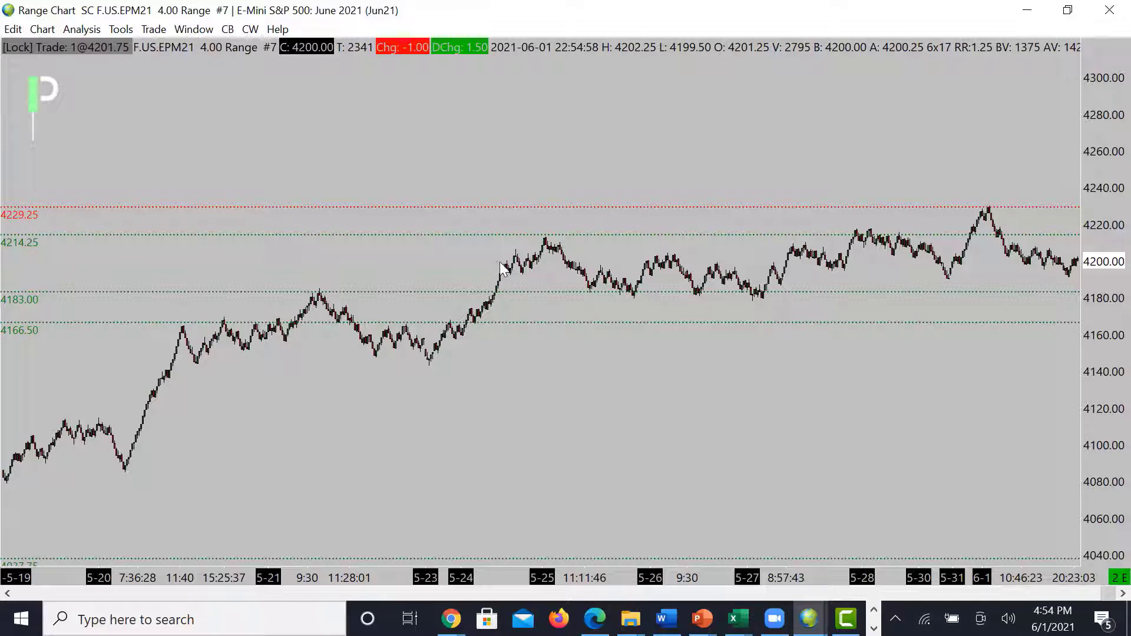
Step: Adjust bar spacing to show 5-21 through 6-1, then erase the 4196.50 level line
{"action": "left_click_drag", "start_coordinate": [843, 575], "coordinate": [762, 566]}
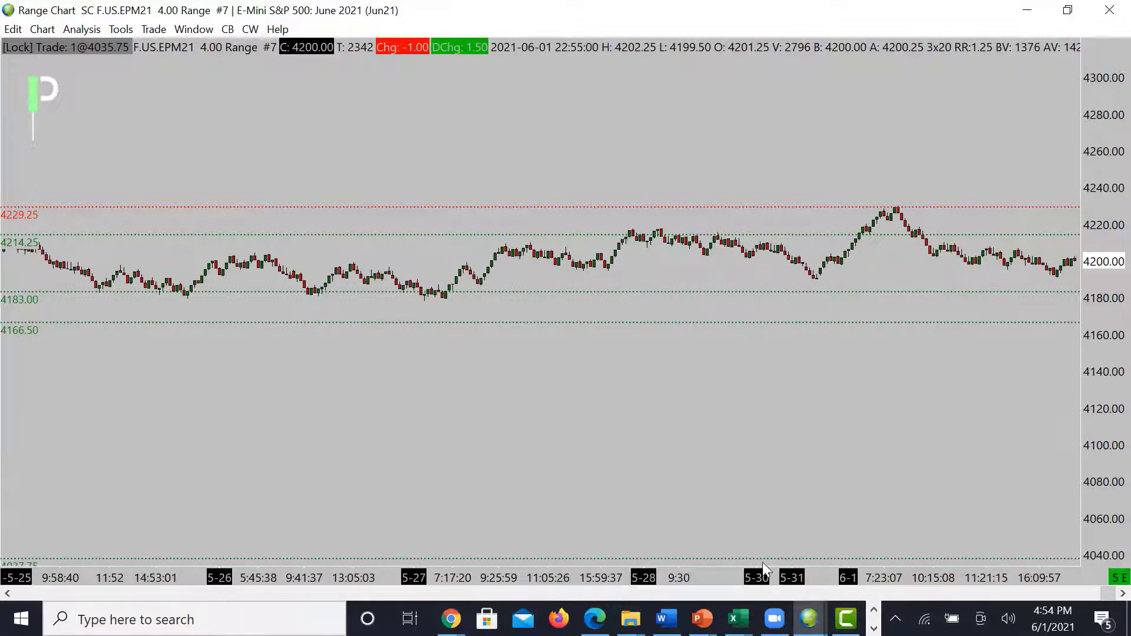
{"action": "left_click_drag", "start_coordinate": [647, 572], "coordinate": [707, 573]}
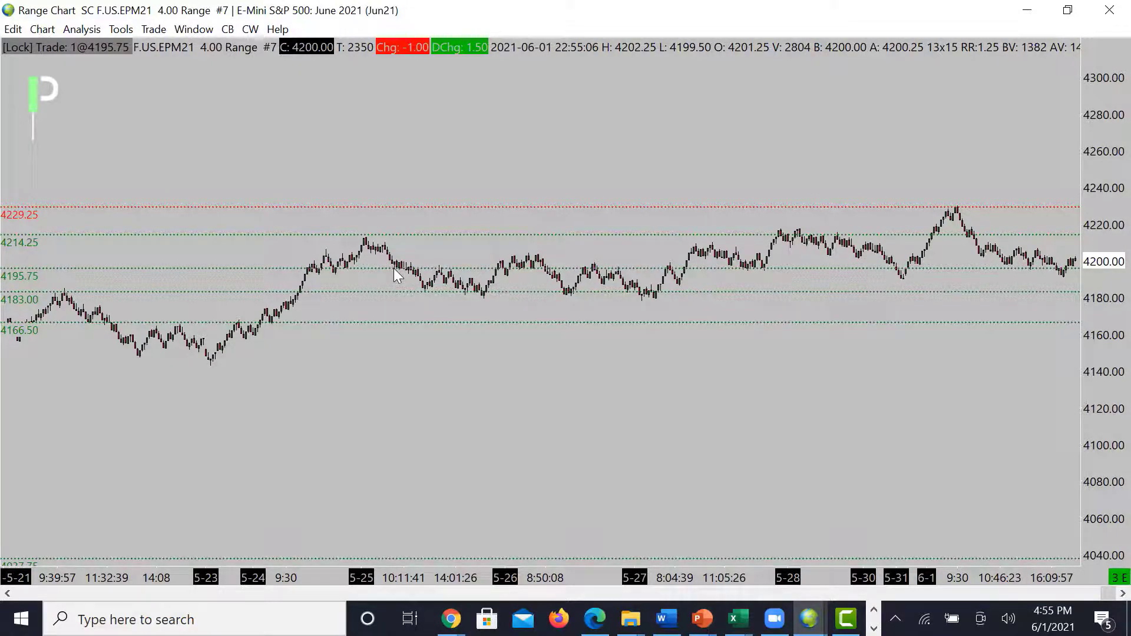
{"action": "right_click", "coordinate": [939, 266]}
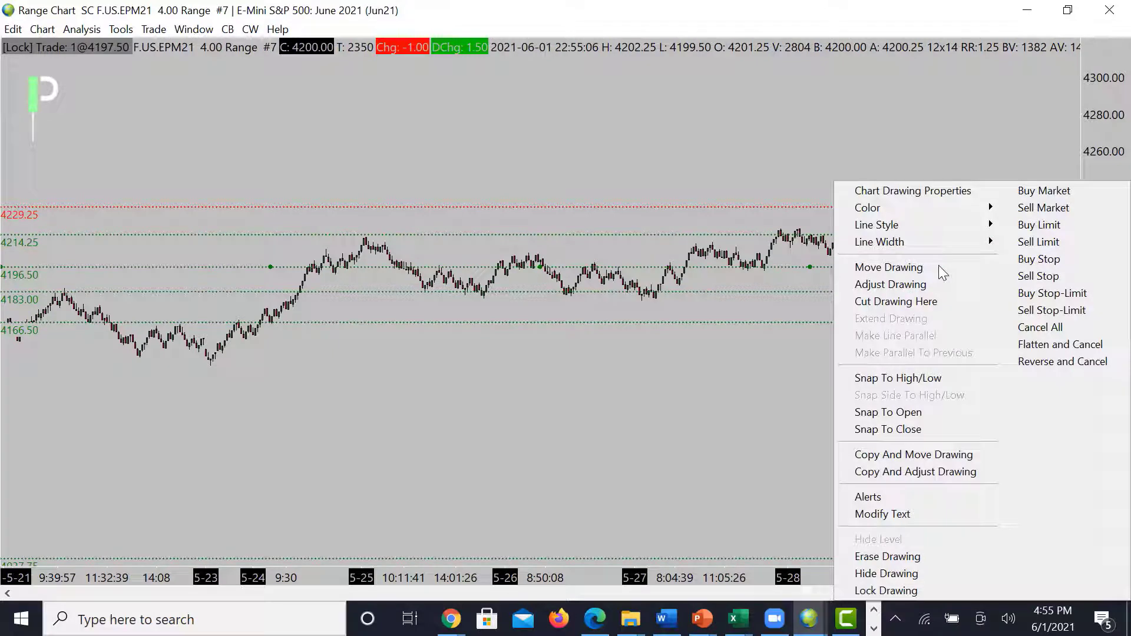
{"action": "left_click", "coordinate": [940, 556]}
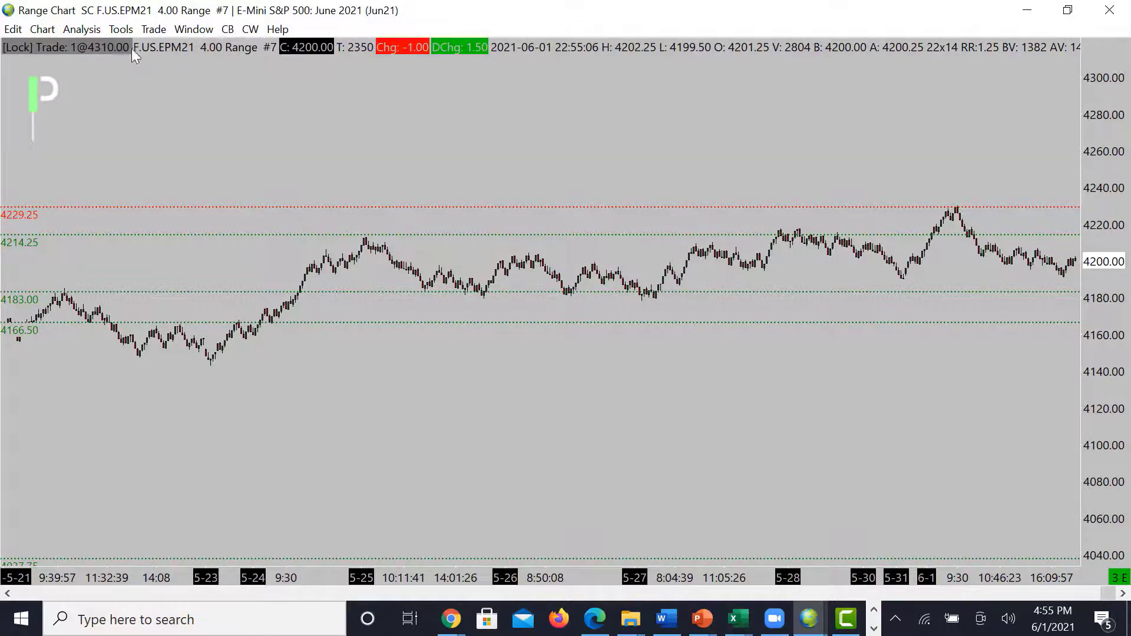
Step: Hide the horizontal scrollbar, pan bars left, and draw a dashed projected drop from the last bar
{"action": "left_click", "coordinate": [42, 30]}
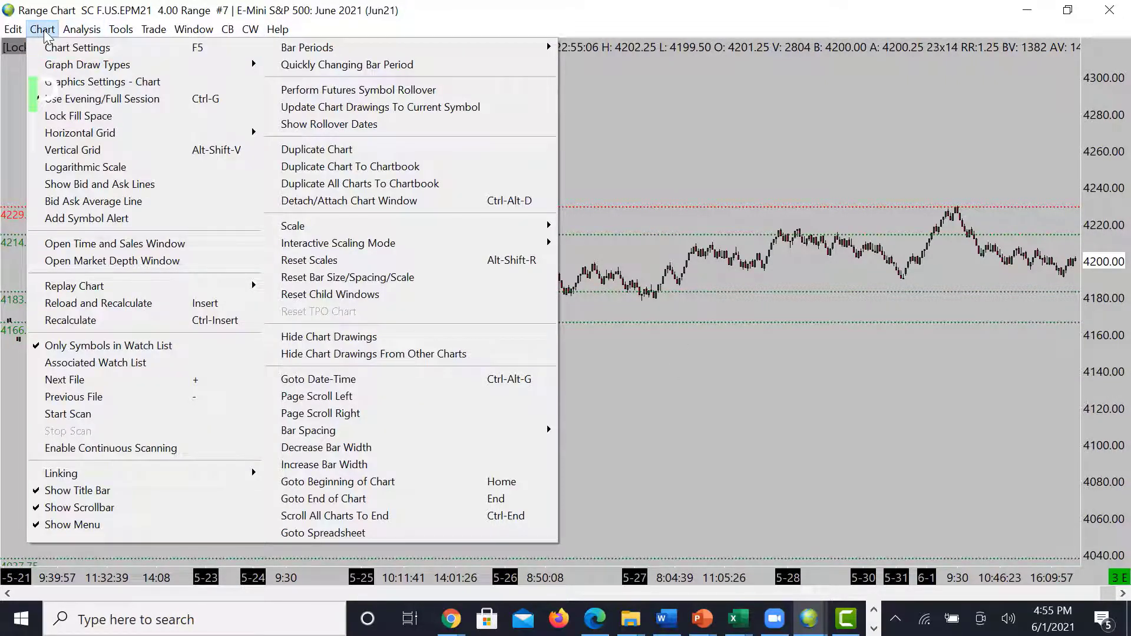
{"action": "left_click", "coordinate": [154, 509]}
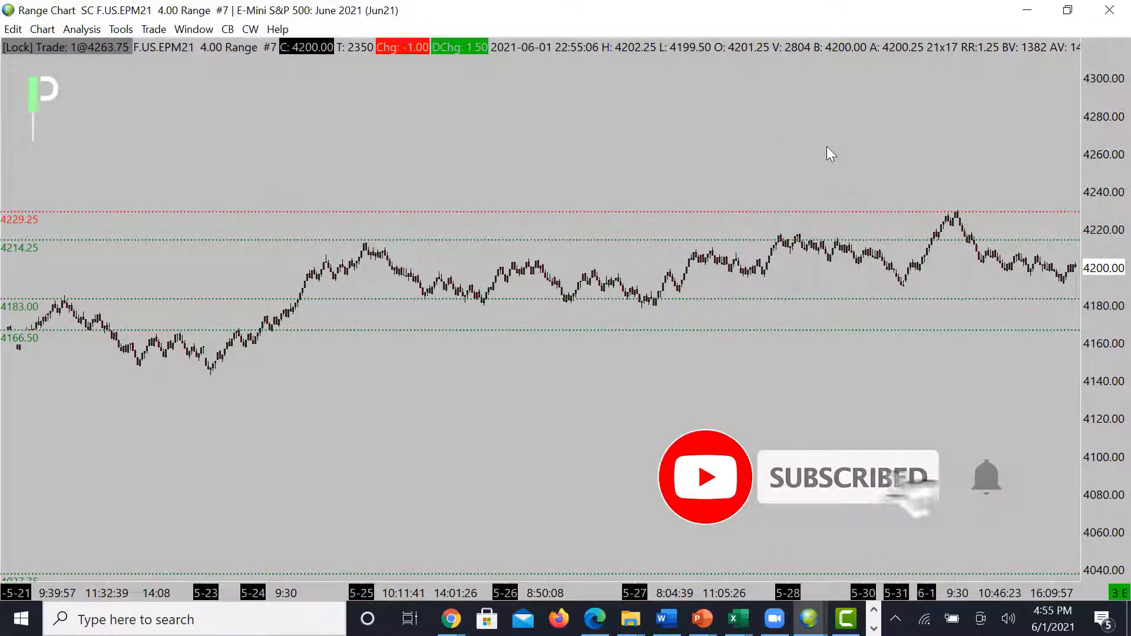
{"action": "left_click_drag", "start_coordinate": [826, 146], "coordinate": [662, 174]}
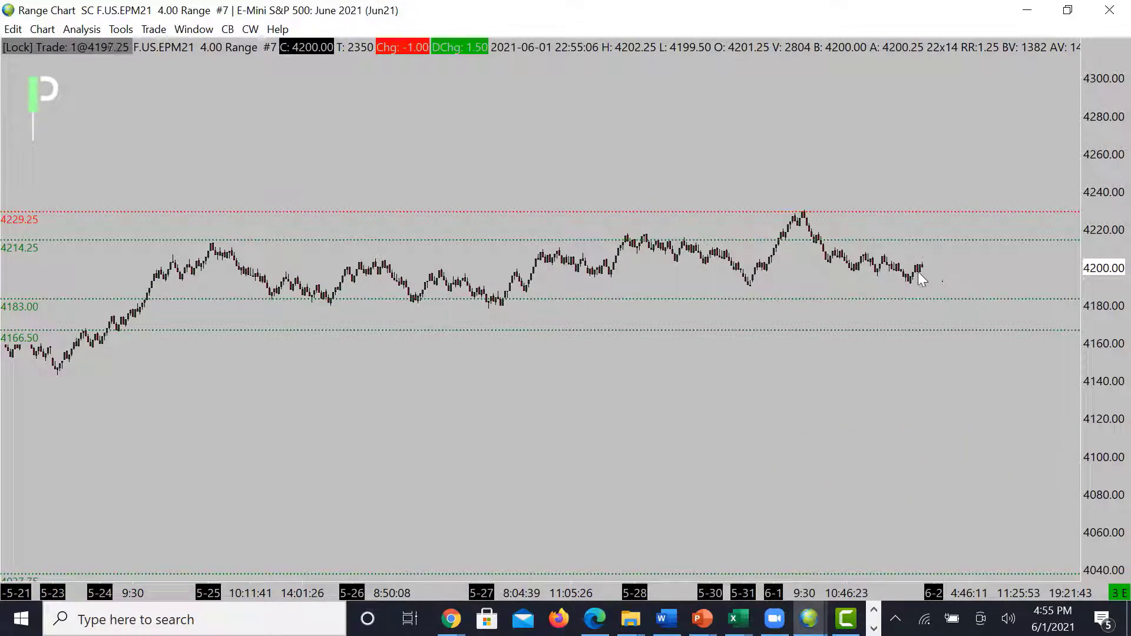
{"action": "mouse_move", "coordinate": [919, 264]}
{"action": "left_mouse_down"}
{"action": "mouse_move", "coordinate": [942, 312]}
{"action": "mouse_move", "coordinate": [953, 263]}
{"action": "mouse_move", "coordinate": [1002, 262]}
{"action": "left_mouse_up"}
Step: Redraw a dashed zigzag projection rising near 4216, dropping to 4183, then rising toward 4202
{"action": "left_click_drag", "start_coordinate": [959, 278], "coordinate": [971, 243]}
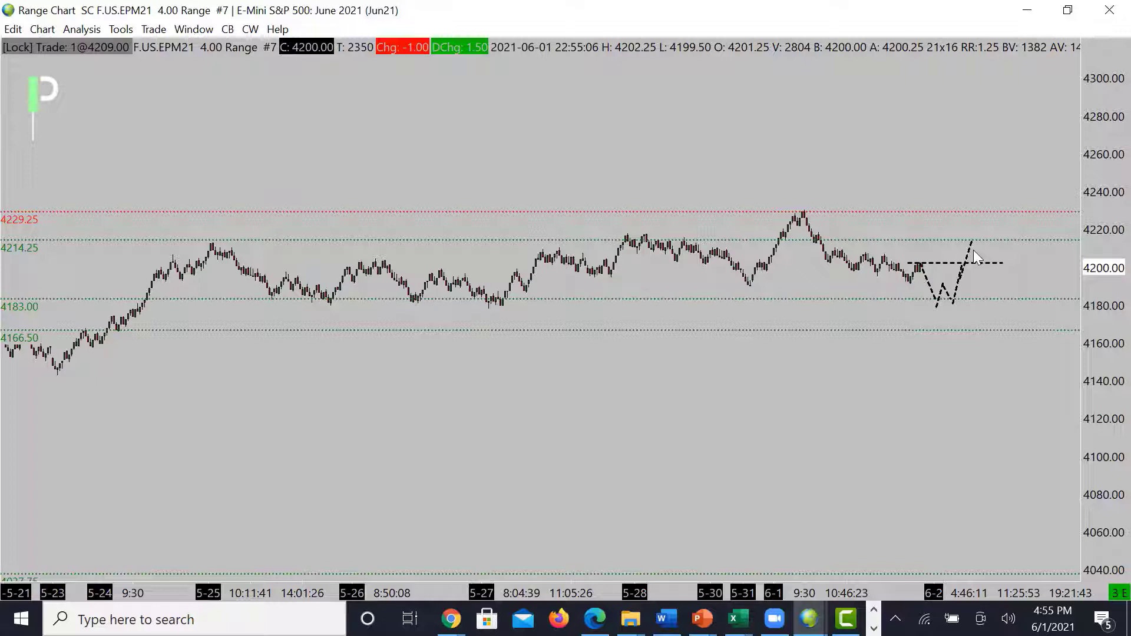
{"action": "key", "text": "ctrl+z"}
{"action": "key", "text": "ctrl+z"}
{"action": "key", "text": "ctrl+z"}
{"action": "key", "text": "ctrl+z"}
{"action": "key", "text": "ctrl+z"}
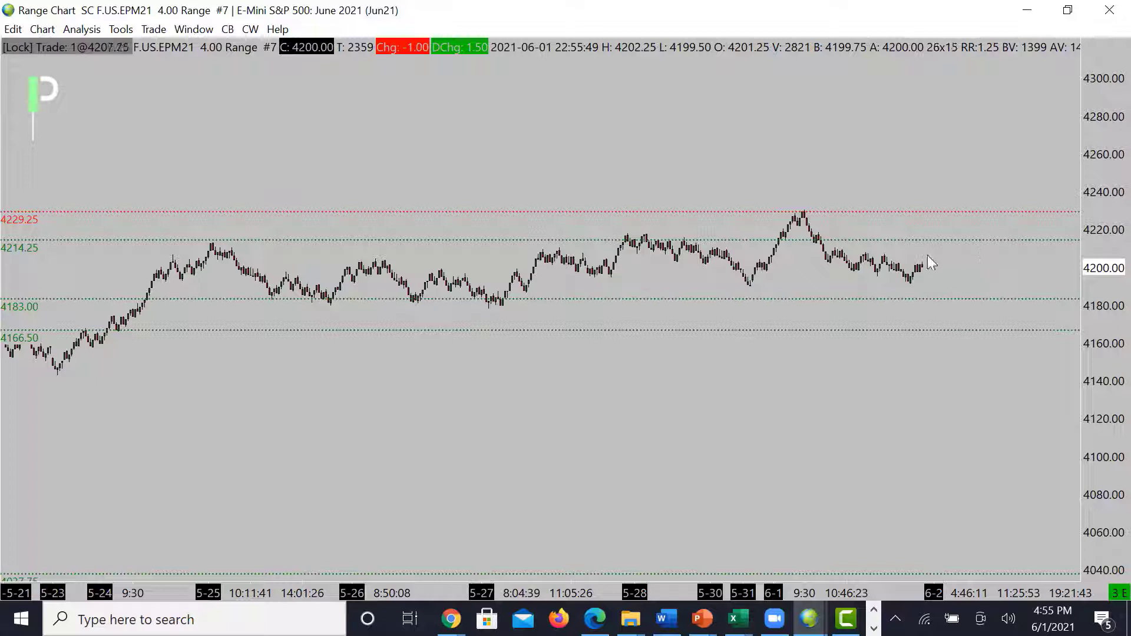
{"action": "left_click", "coordinate": [918, 267]}
{"action": "left_click", "coordinate": [931, 238]}
{"action": "left_click", "coordinate": [947, 255]}
{"action": "left_click", "coordinate": [958, 239]}
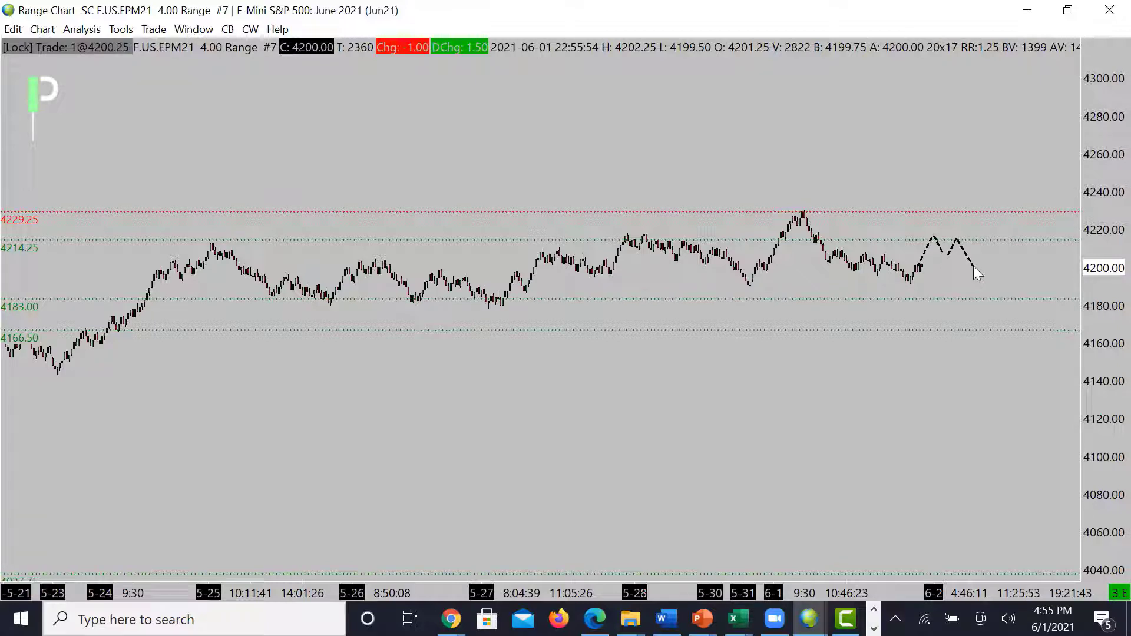
{"action": "left_click", "coordinate": [992, 299]}
{"action": "left_click", "coordinate": [1005, 298]}
{"action": "left_click", "coordinate": [1016, 262]}
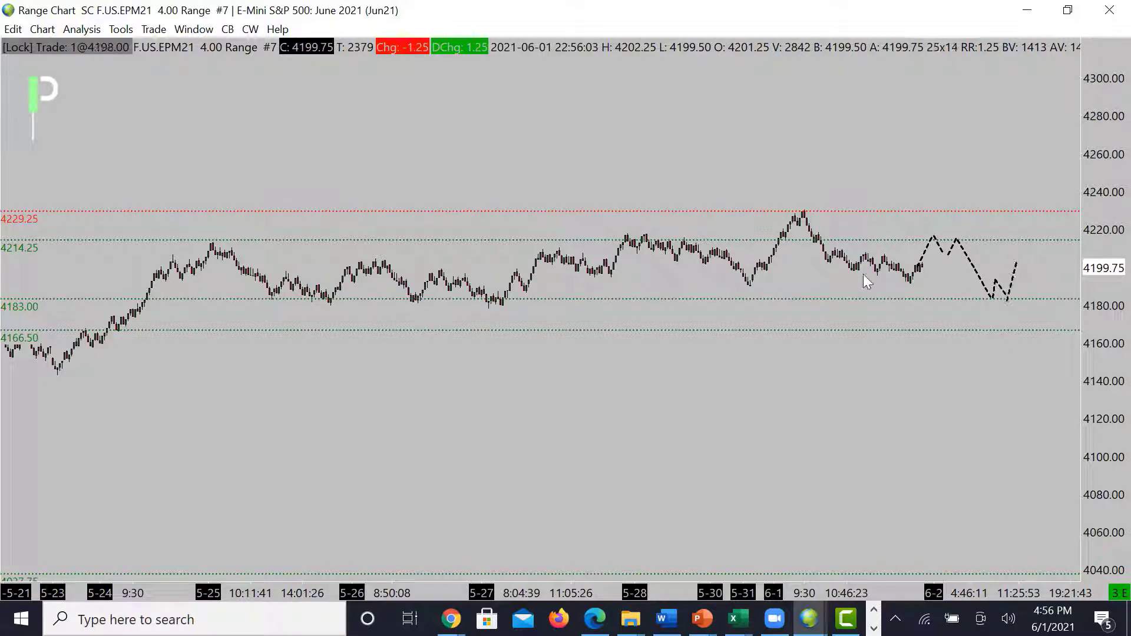
Step: Draw a dashed downward trendline across recent highs, then maximize the 2.00 Range chart #12
{"action": "left_click", "coordinate": [775, 265]}
{"action": "key", "text": "Escape"}
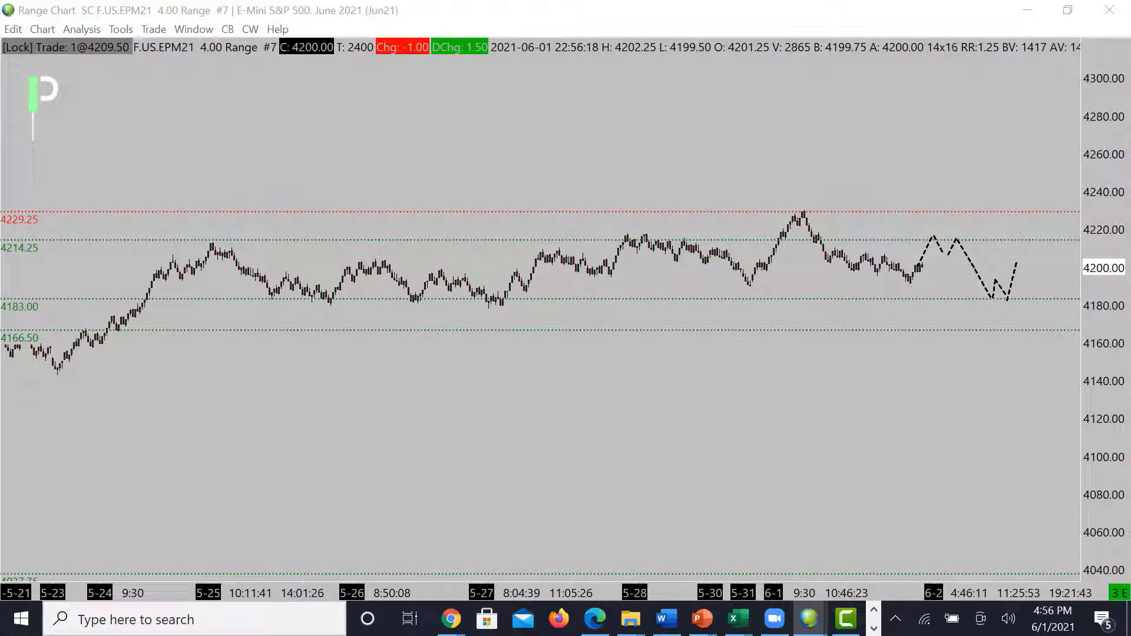
{"action": "left_click", "coordinate": [439, 245]}
{"action": "key", "text": "Escape"}
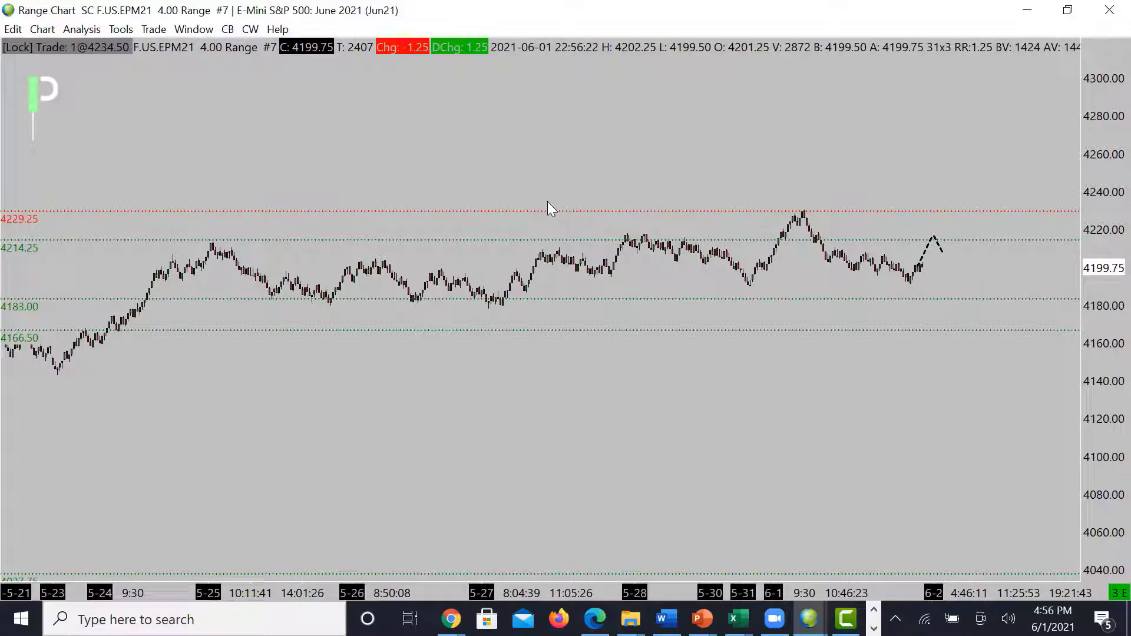
{"action": "left_click_drag", "start_coordinate": [546, 201], "coordinate": [900, 297]}
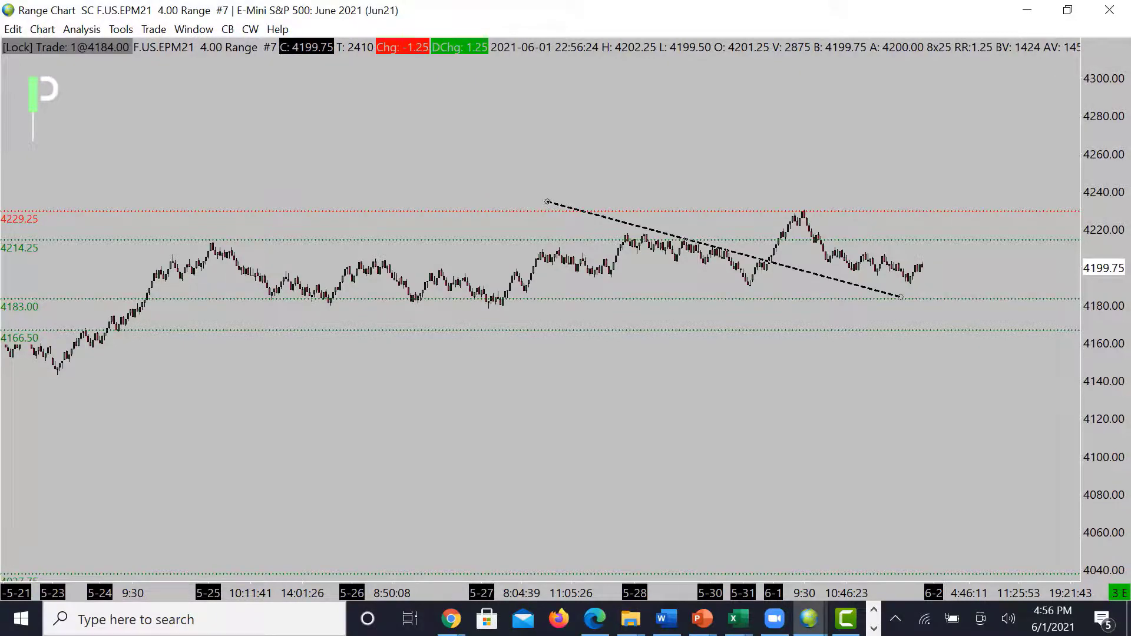
{"action": "left_click_drag", "start_coordinate": [836, 188], "coordinate": [437, 202]}
{"action": "double_click", "coordinate": [439, 204]}
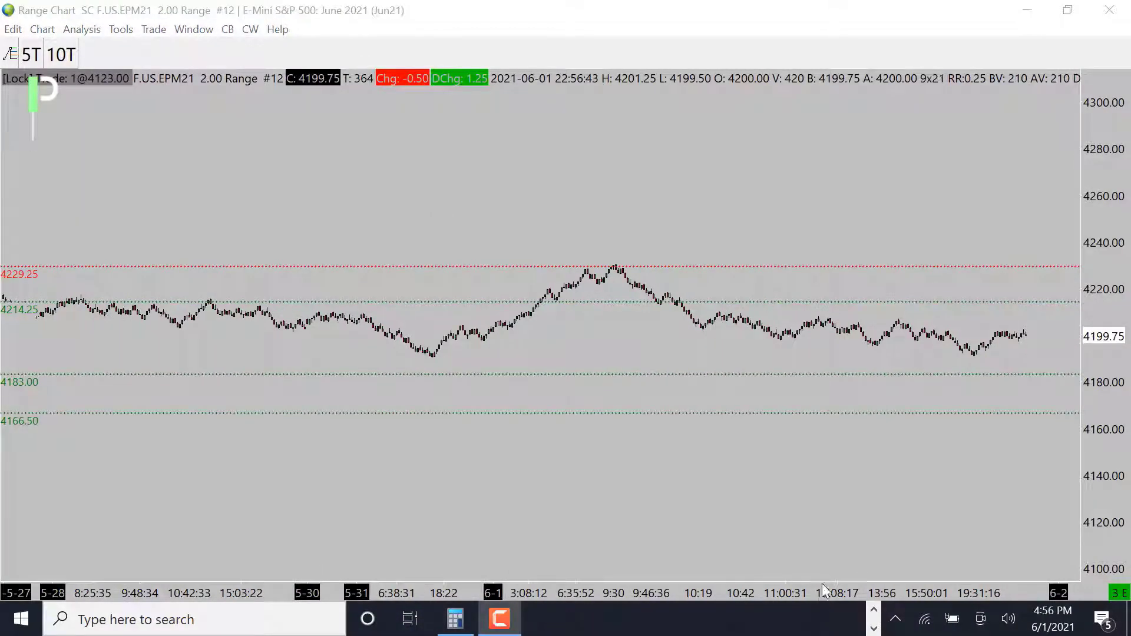
Step: Zoom the bars and price axis, then trial dashed projections dropping toward 4183
{"action": "left_click_drag", "start_coordinate": [913, 592], "coordinate": [879, 594]}
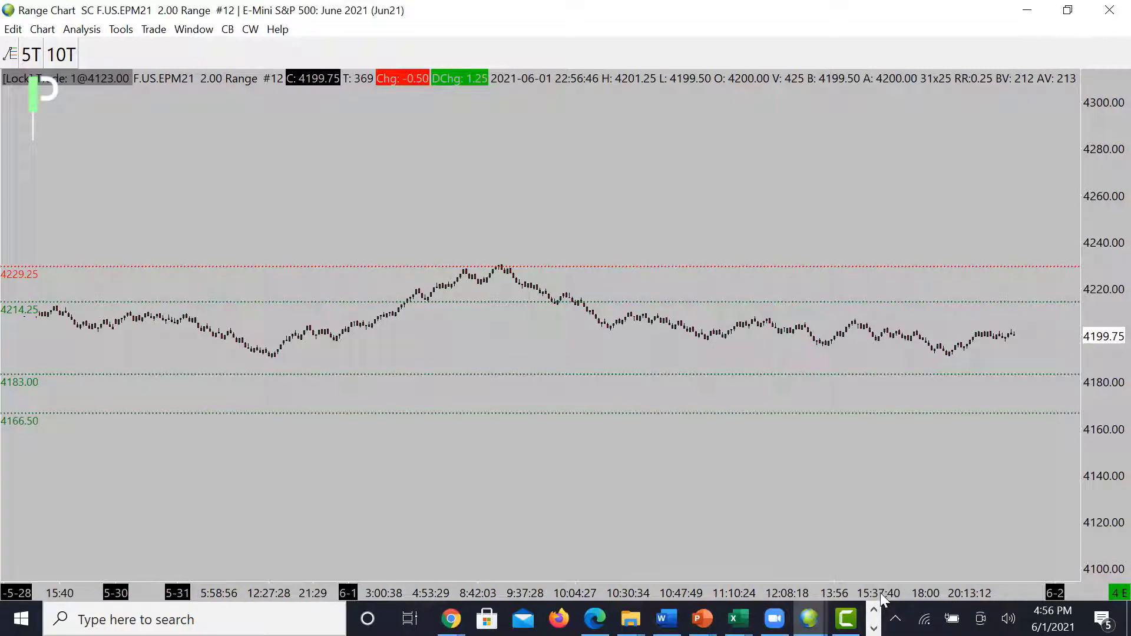
{"action": "left_click_drag", "start_coordinate": [1095, 321], "coordinate": [1104, 376]}
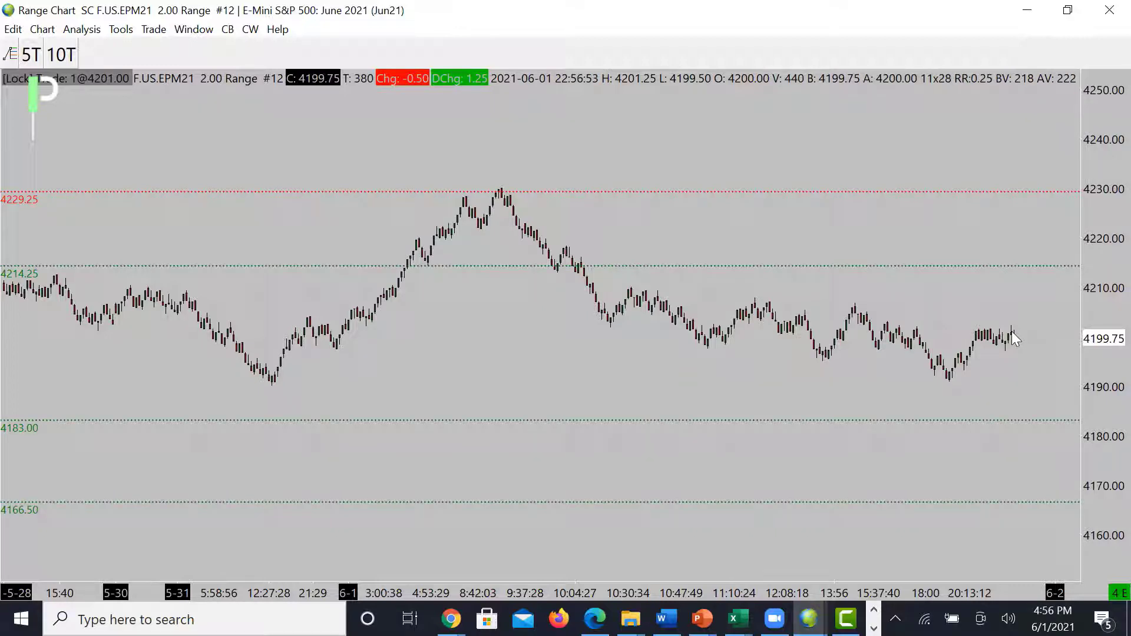
{"action": "left_click_drag", "start_coordinate": [1016, 327], "coordinate": [1037, 419]}
{"action": "left_click_drag", "start_coordinate": [1013, 327], "coordinate": [1038, 421]}
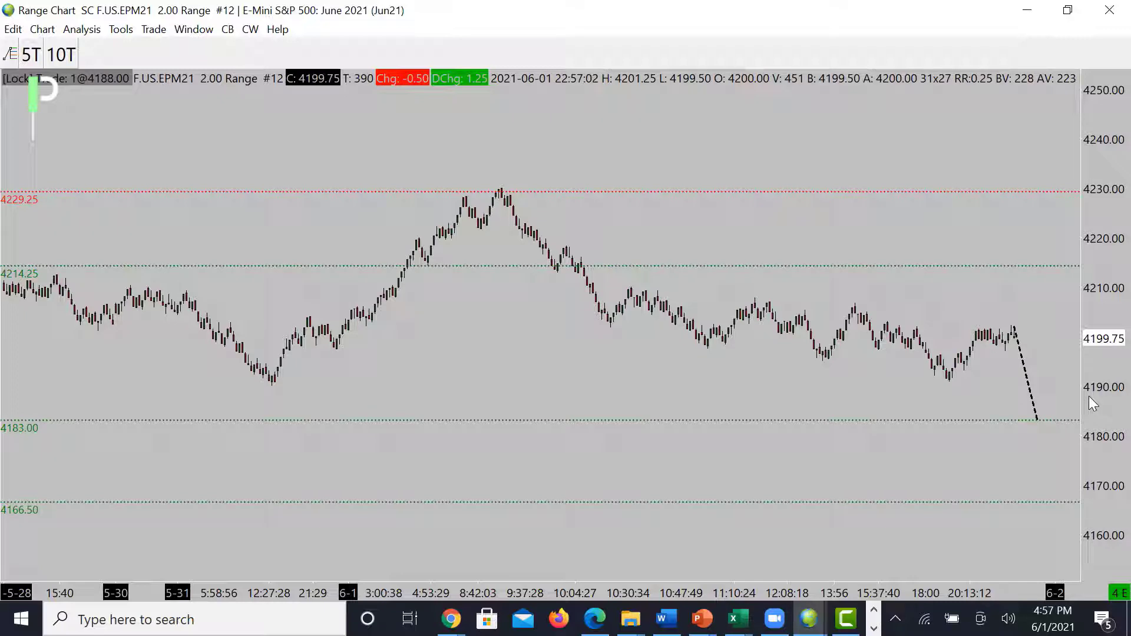
{"action": "mouse_move", "coordinate": [1008, 347]}
{"action": "left_mouse_down"}
{"action": "mouse_move", "coordinate": [1015, 292]}
{"action": "mouse_move", "coordinate": [1030, 318]}
{"action": "left_mouse_up"}
{"action": "key", "text": "Delete"}
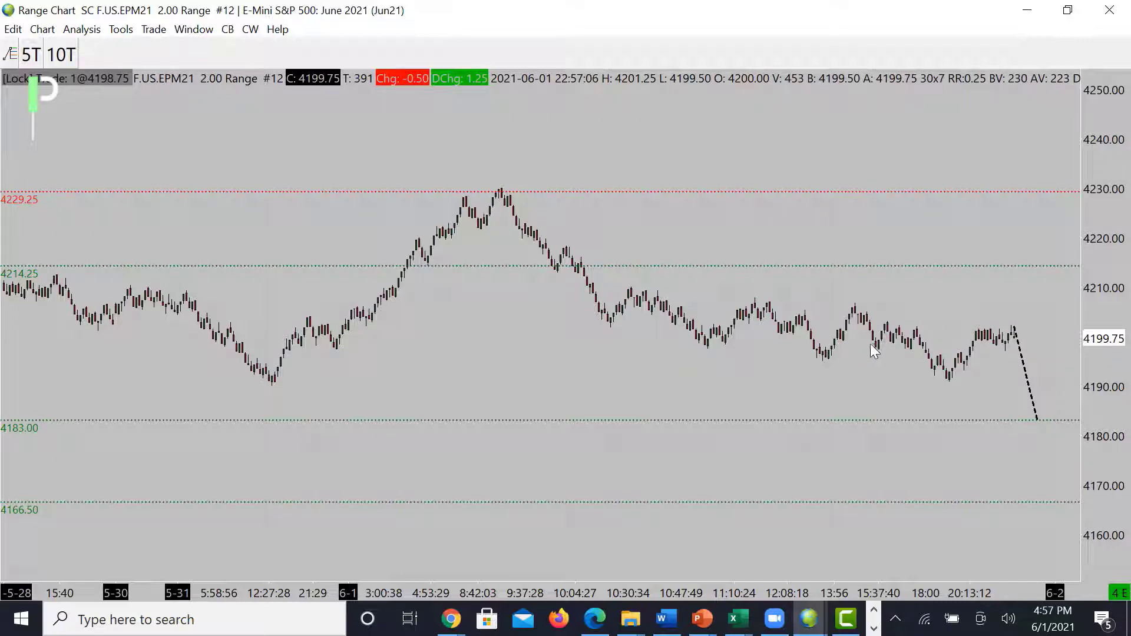
Step: Sketch a dashed drop and flat segment at 4183, then undo all projection sketches
{"action": "left_click", "coordinate": [107, 316]}
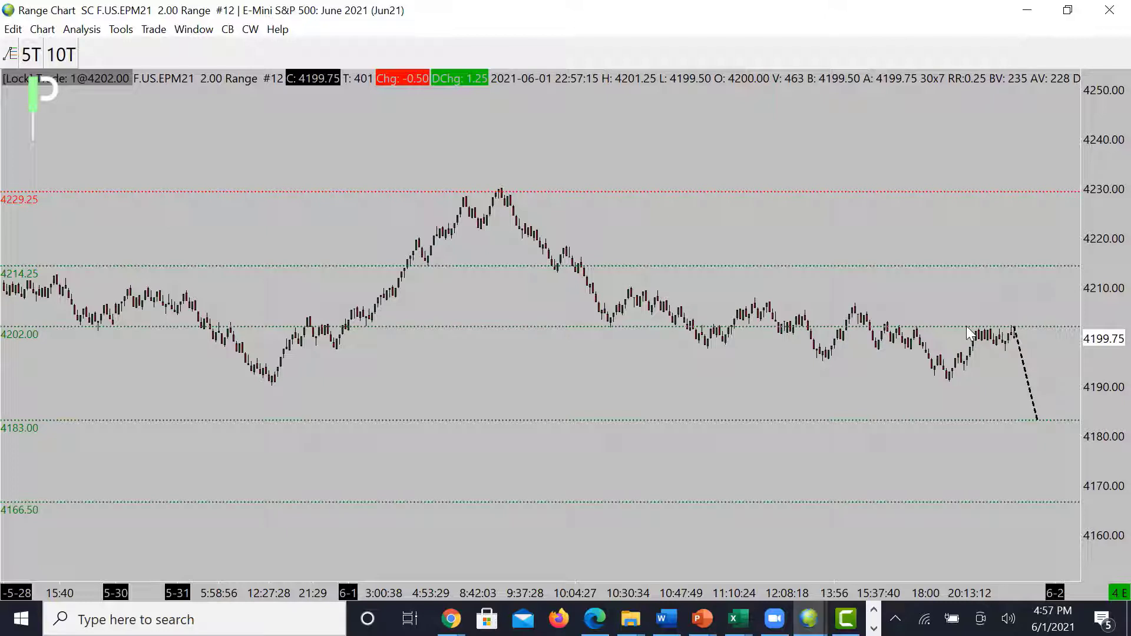
{"action": "right_click", "coordinate": [1023, 363]}
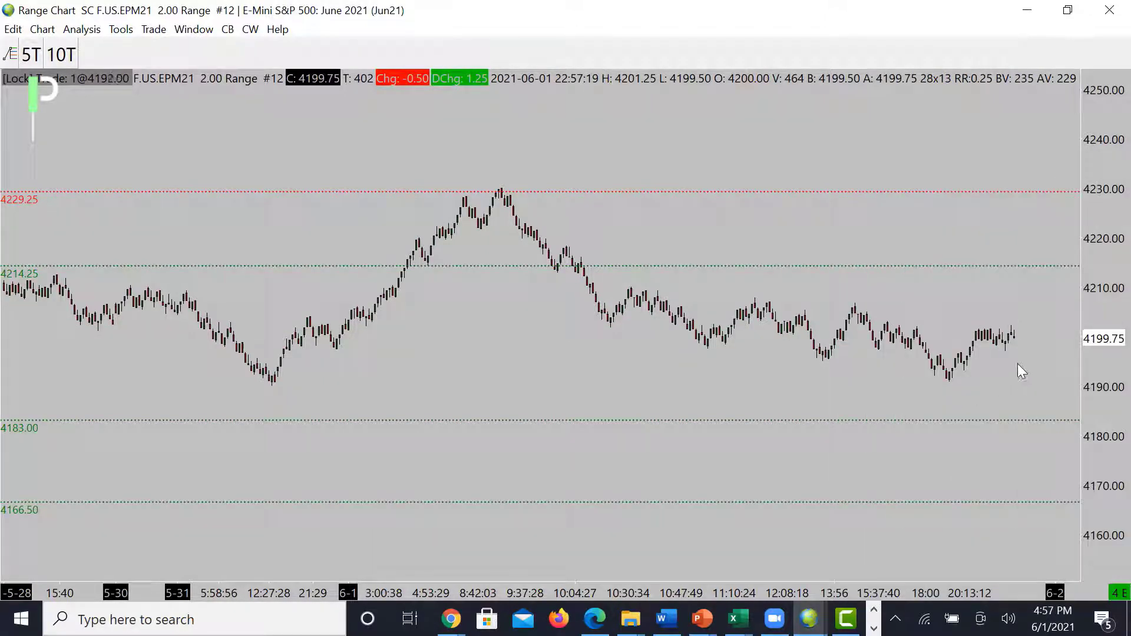
{"action": "mouse_move", "coordinate": [1016, 325]}
{"action": "left_mouse_down"}
{"action": "mouse_move", "coordinate": [1047, 432]}
{"action": "mouse_move", "coordinate": [1038, 390]}
{"action": "mouse_move", "coordinate": [1050, 424]}
{"action": "mouse_move", "coordinate": [1058, 350]}
{"action": "left_mouse_up"}
{"action": "left_click_drag", "start_coordinate": [1008, 420], "coordinate": [1062, 419]}
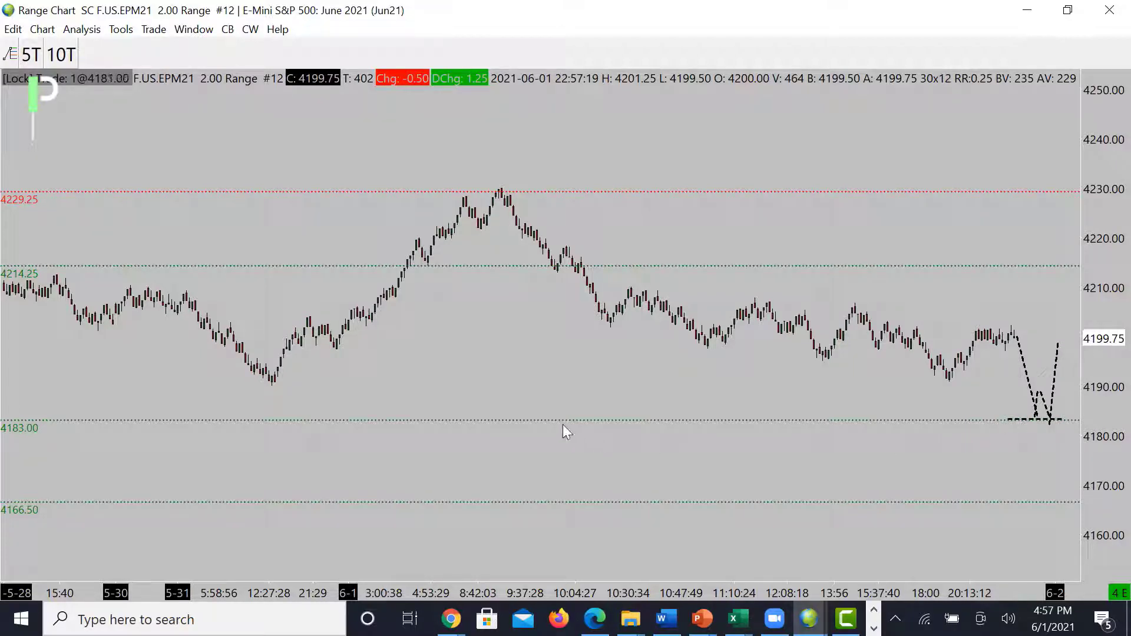
{"action": "right_click", "coordinate": [543, 384]}
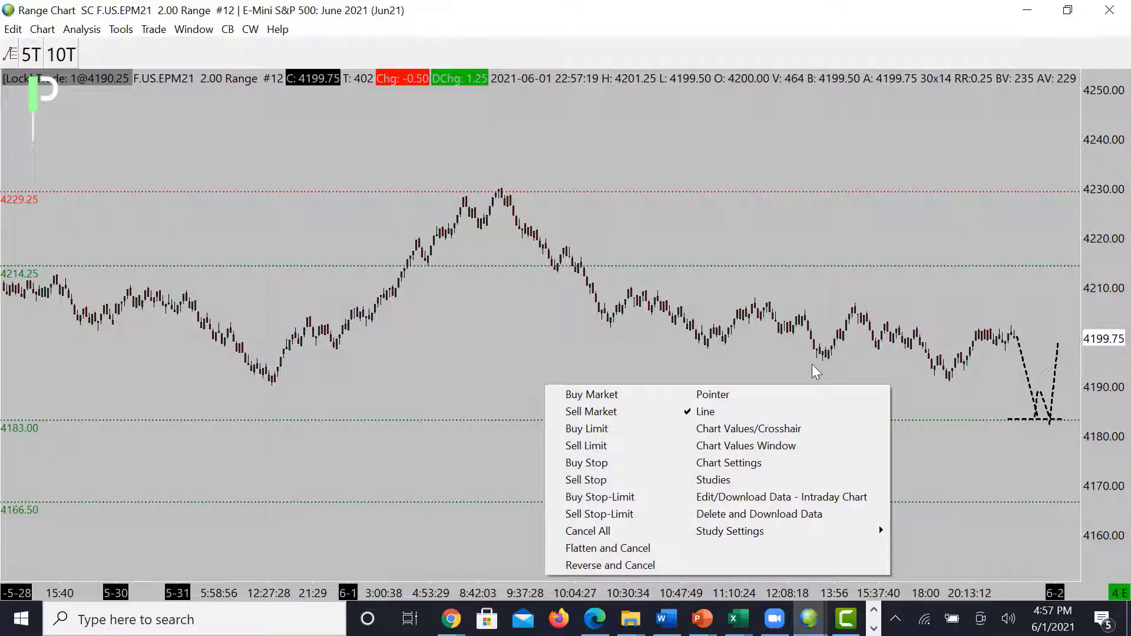
{"action": "left_click_drag", "start_coordinate": [811, 365], "coordinate": [906, 380]}
{"action": "key", "text": "Delete"}
{"action": "key", "text": "Delete"}
{"action": "key", "text": "Delete"}
{"action": "key", "text": "Delete"}
{"action": "key", "text": "Delete"}
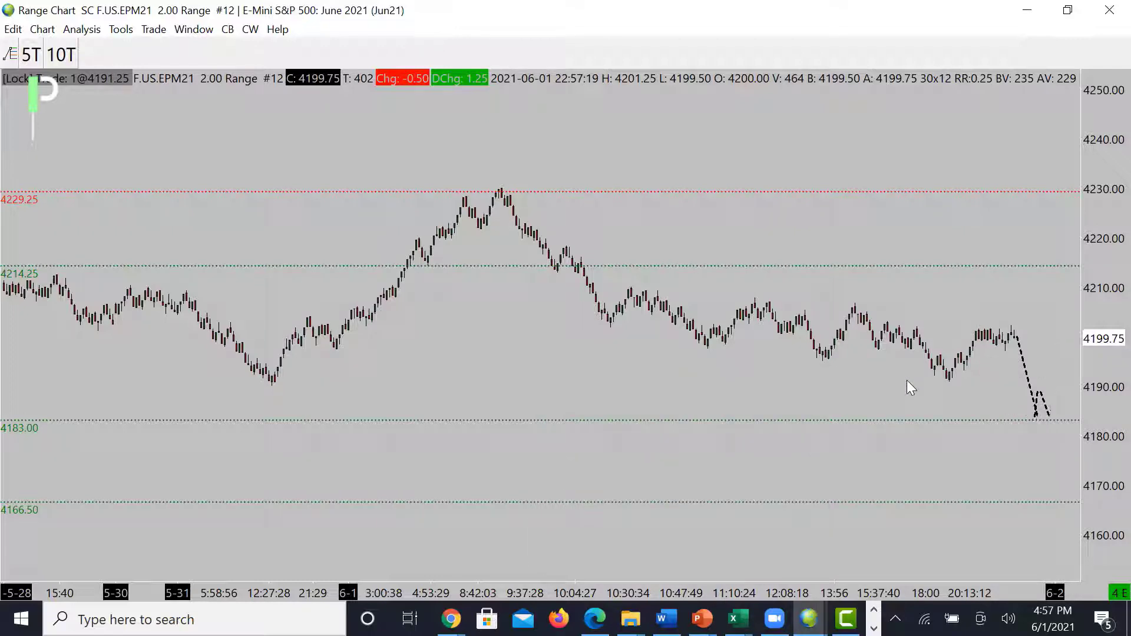
{"action": "key", "text": "ctrl+z"}
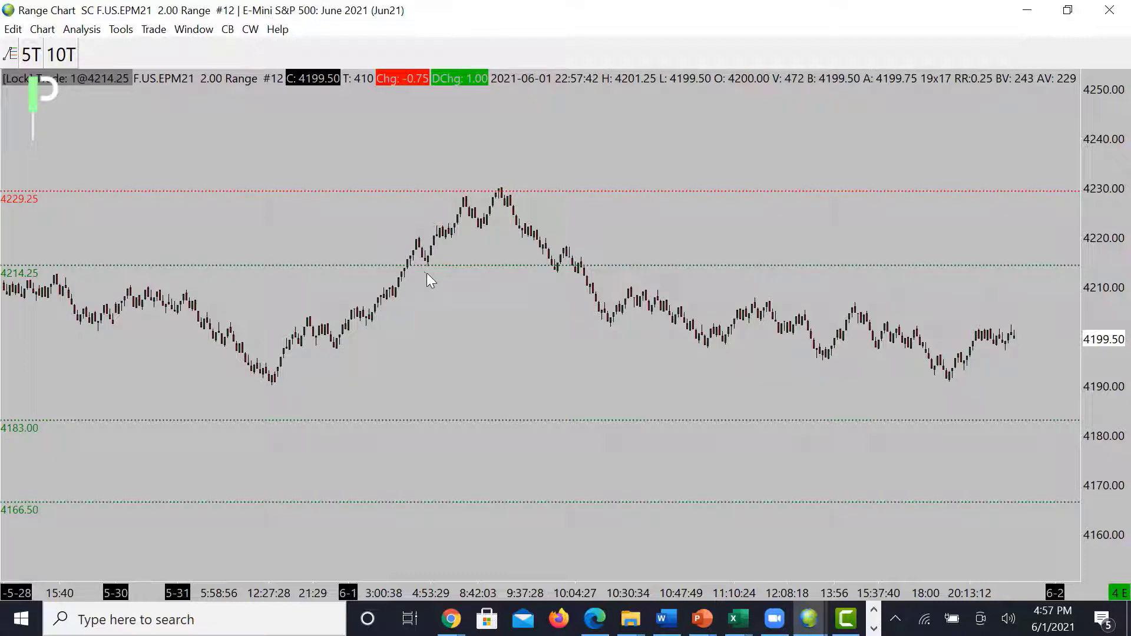
{"action": "left_click_drag", "start_coordinate": [320, 189], "coordinate": [542, 190]}
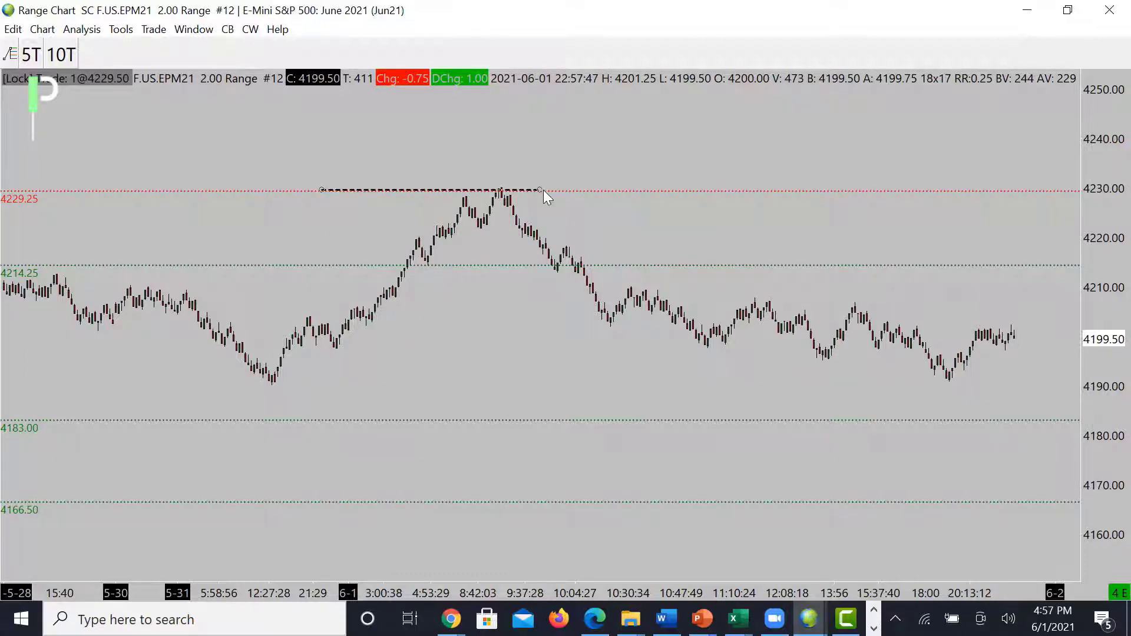
{"action": "key", "text": "Delete"}
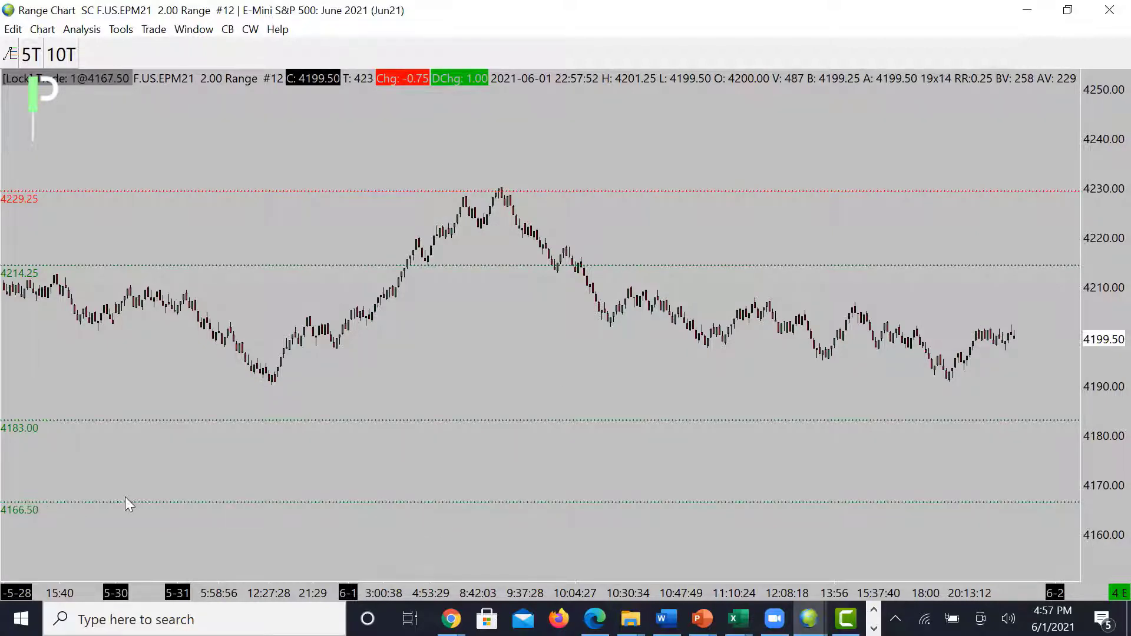
{"action": "mouse_move", "coordinate": [1018, 326]}
{"action": "left_mouse_down"}
{"action": "mouse_move", "coordinate": [1054, 501]}
{"action": "mouse_move", "coordinate": [1059, 472]}
{"action": "mouse_move", "coordinate": [1069, 503]}
{"action": "mouse_move", "coordinate": [1070, 421]}
{"action": "left_mouse_up"}
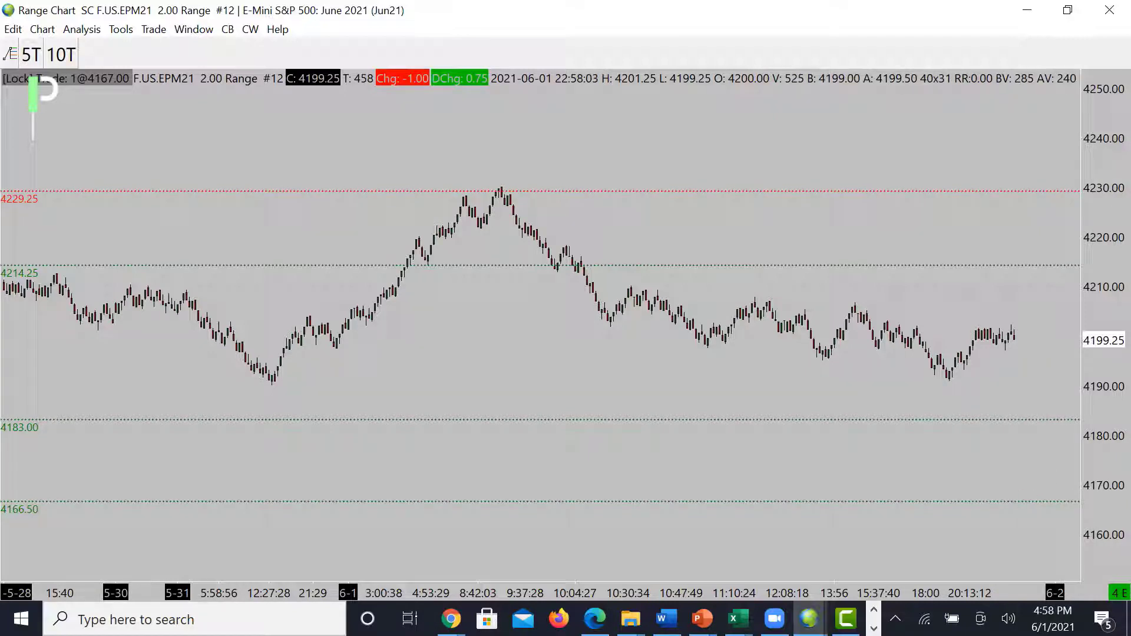
Step: Maximize the Gold chart, pan bars left, and draw a dashed upward projected path
{"action": "left_click_drag", "start_coordinate": [450, 65], "coordinate": [369, 45]}
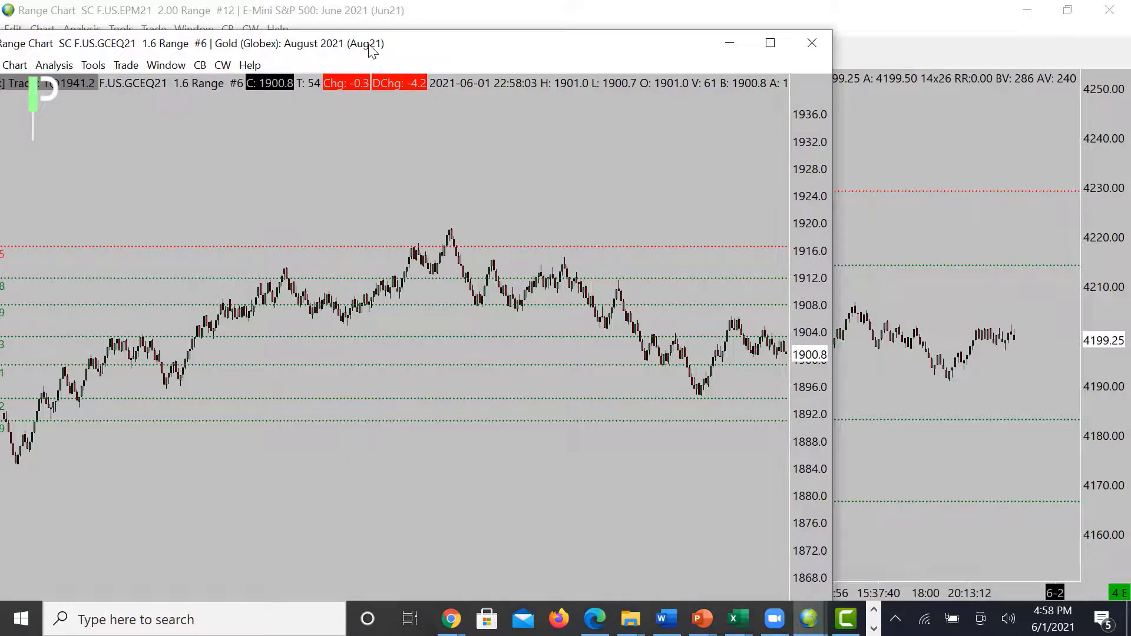
{"action": "double_click", "coordinate": [370, 45]}
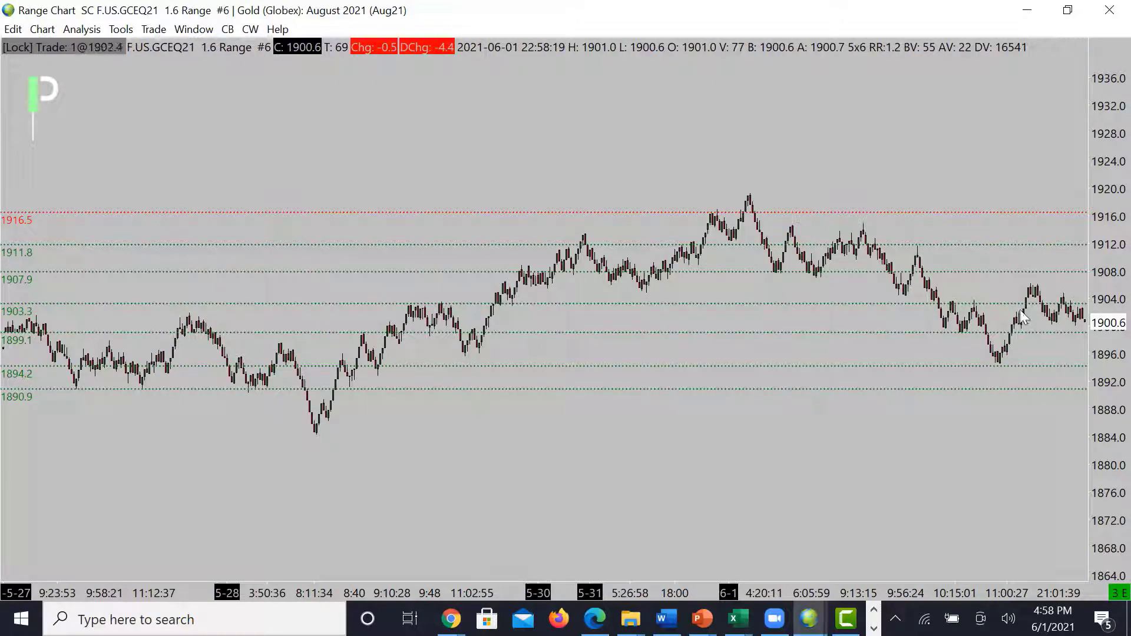
{"action": "left_click_drag", "start_coordinate": [893, 317], "coordinate": [737, 331]}
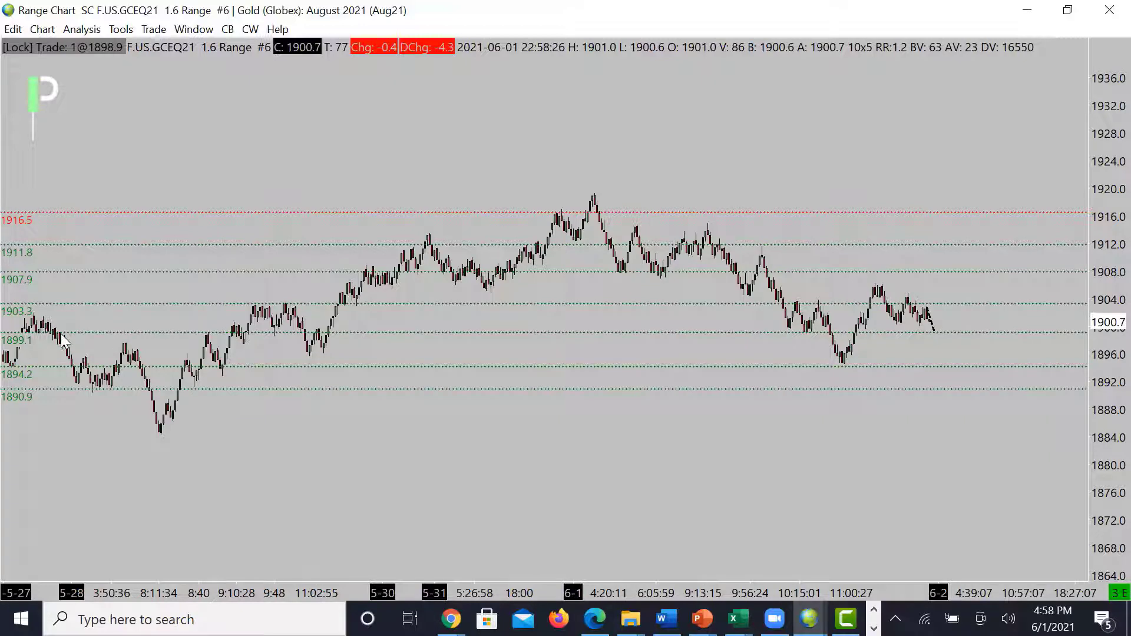
{"action": "left_click", "coordinate": [932, 334]}
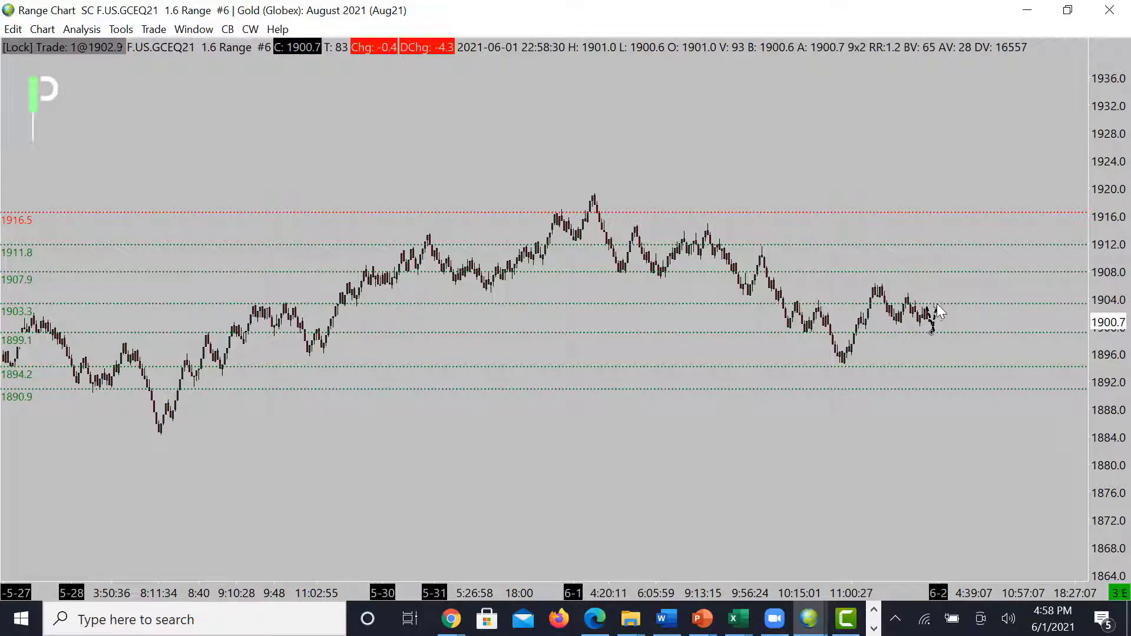
{"action": "left_click", "coordinate": [943, 287]}
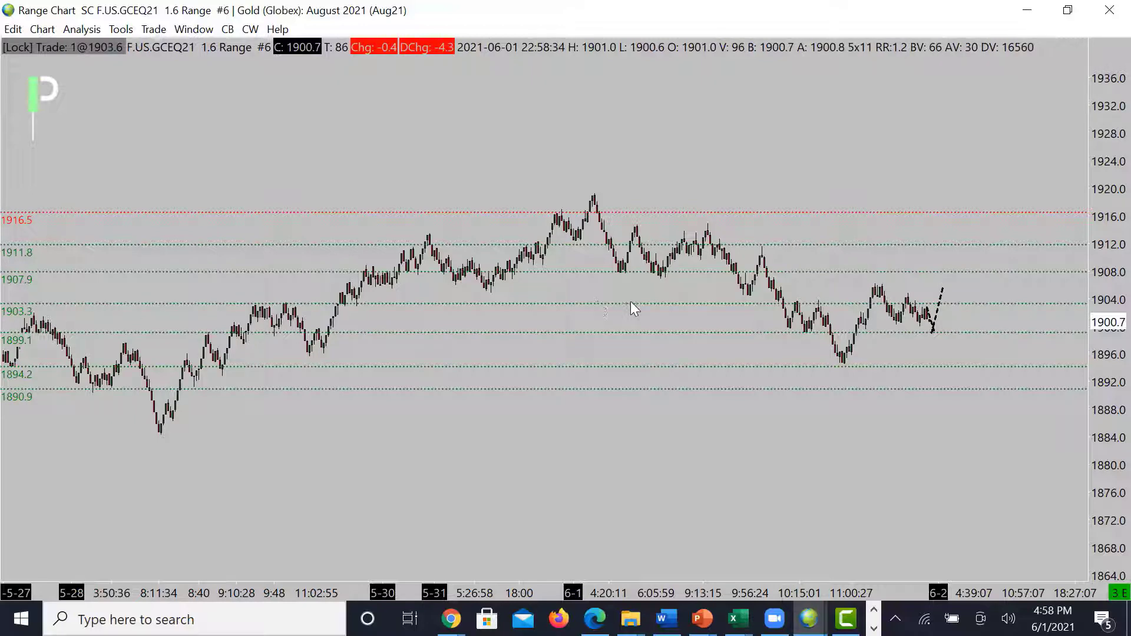
Step: Draw a dashed path up toward 1908, down to 1894, back near 1904, plus a 1894.2 support line
{"action": "left_click", "coordinate": [932, 334]}
{"action": "left_click", "coordinate": [947, 272]}
{"action": "left_click", "coordinate": [941, 368]}
{"action": "left_click", "coordinate": [951, 371]}
{"action": "double_click", "coordinate": [967, 303]}
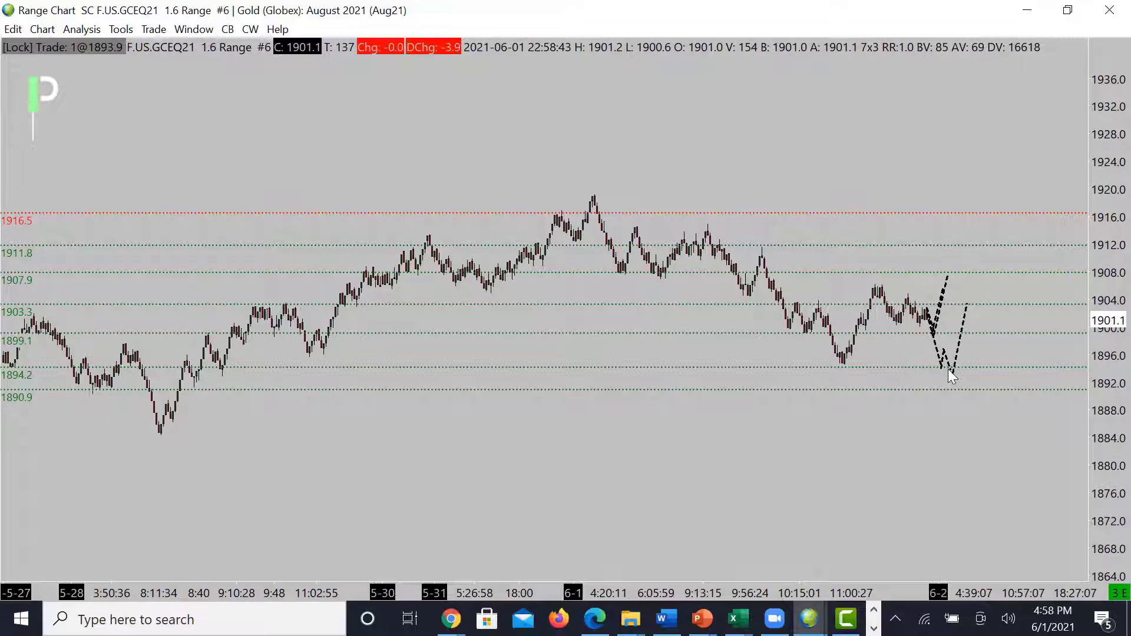
{"action": "left_click", "coordinate": [825, 366]}
{"action": "left_click", "coordinate": [999, 368]}
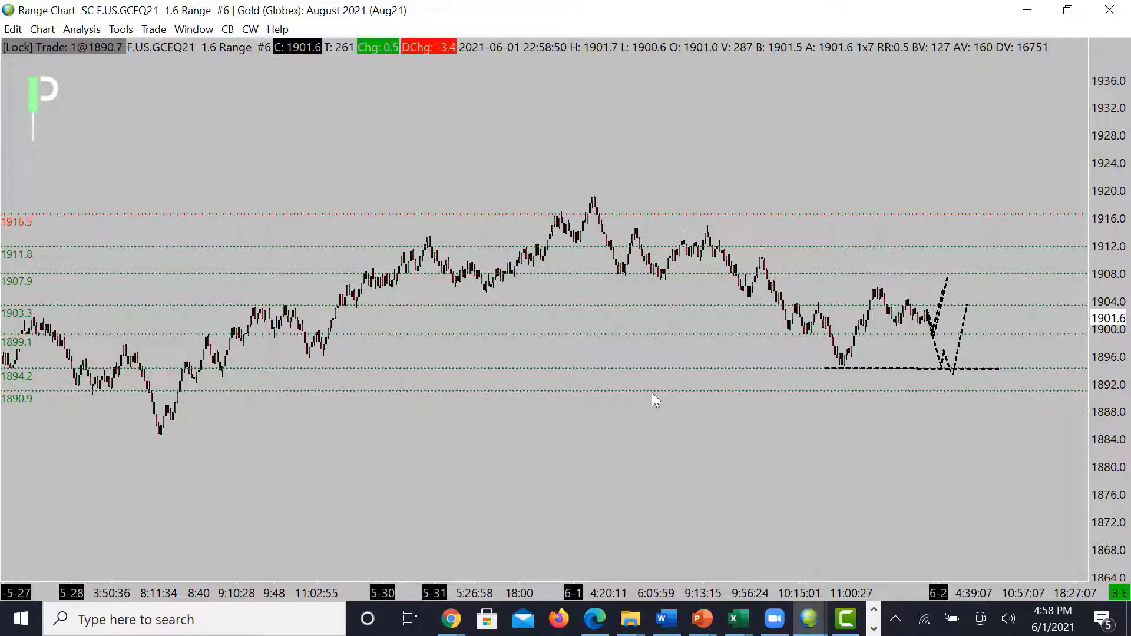
Step: Remove the dashed drawings and trial paths near 1899, 1907.9 and 1911.8
{"action": "key", "text": "Delete"}
{"action": "key", "text": "Delete"}
{"action": "key", "text": "Delete"}
{"action": "key", "text": "Delete"}
{"action": "key", "text": "Delete"}
{"action": "key", "text": "Delete"}
{"action": "key", "text": "Delete"}
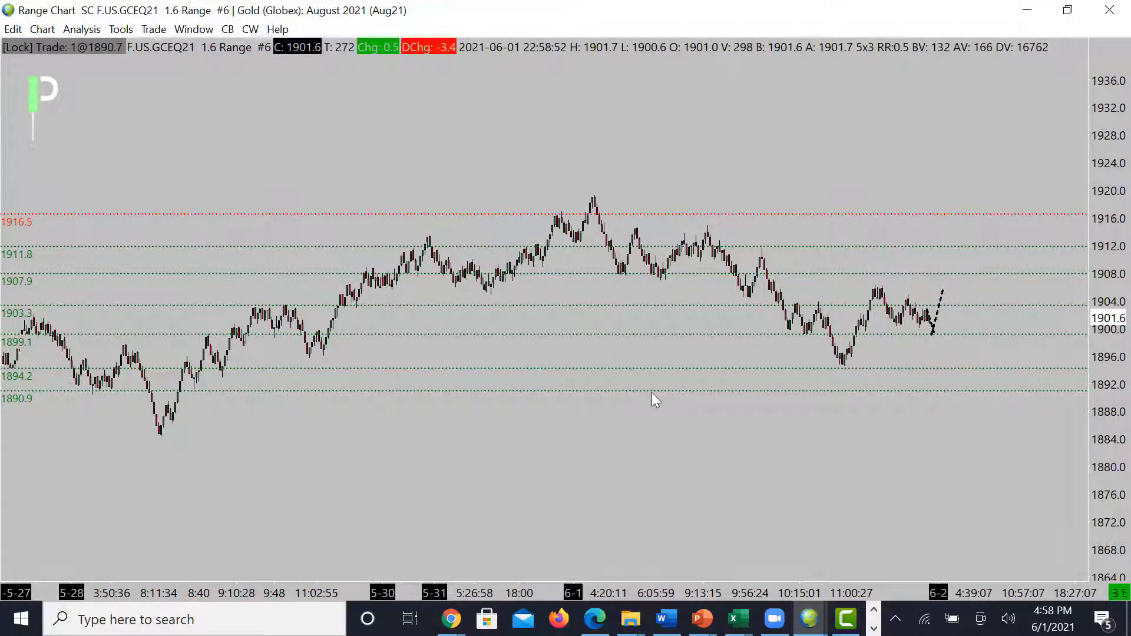
{"action": "key", "text": "Delete"}
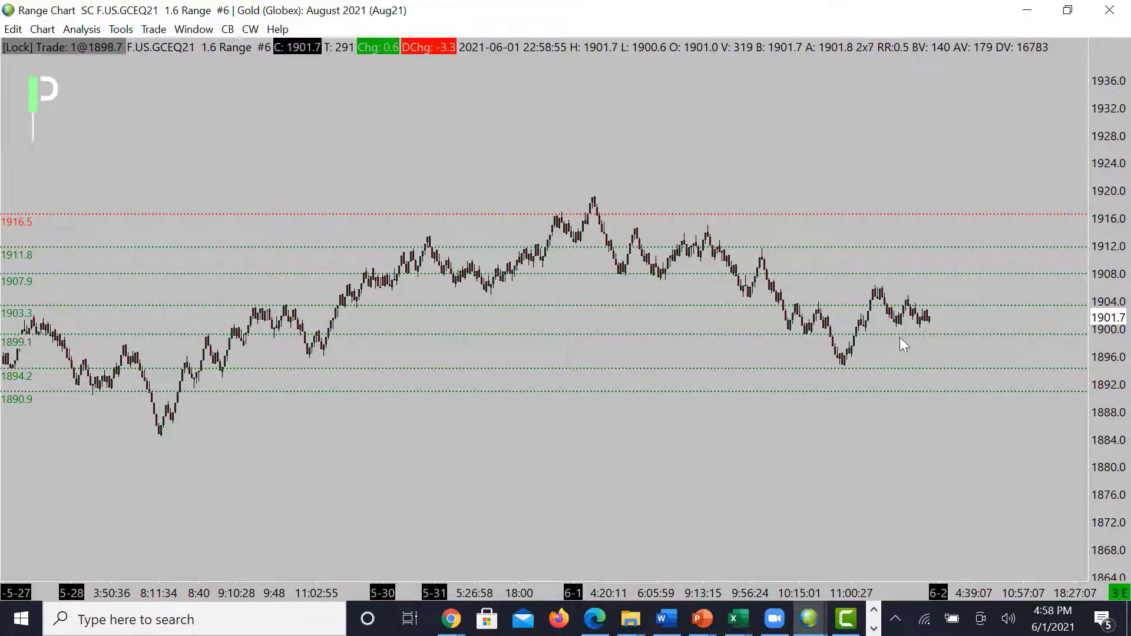
{"action": "left_click_drag", "start_coordinate": [897, 336], "coordinate": [1008, 340]}
{"action": "key", "text": "Delete"}
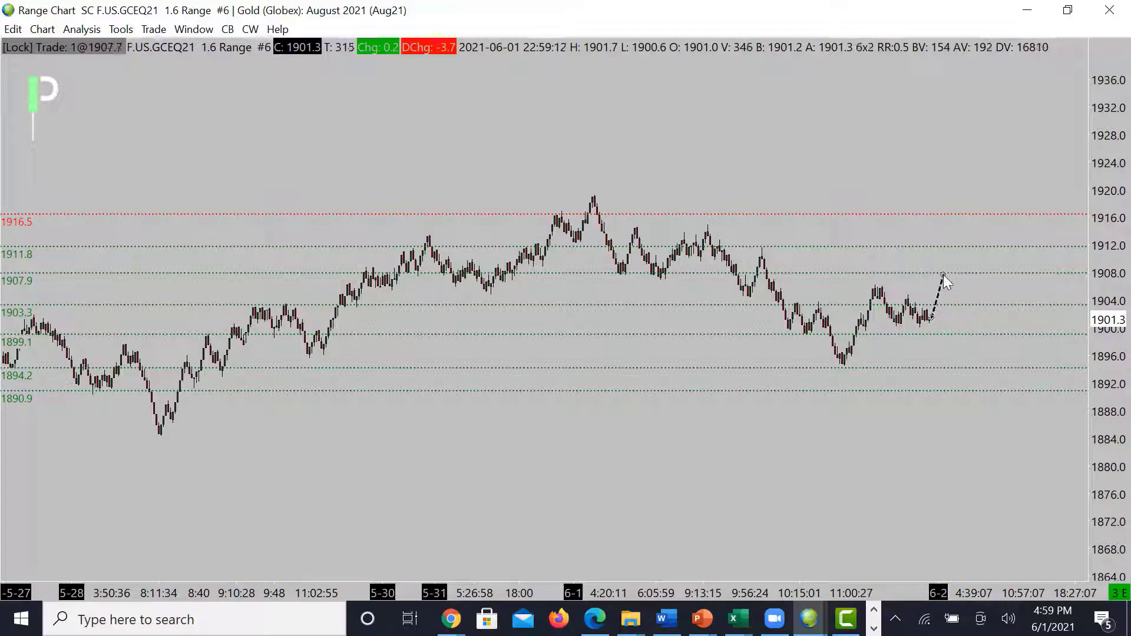
{"action": "mouse_move", "coordinate": [943, 274]}
{"action": "left_mouse_down"}
{"action": "mouse_move", "coordinate": [959, 295]}
{"action": "mouse_move", "coordinate": [967, 274]}
{"action": "mouse_move", "coordinate": [983, 316]}
{"action": "mouse_move", "coordinate": [980, 303]}
{"action": "left_mouse_up"}
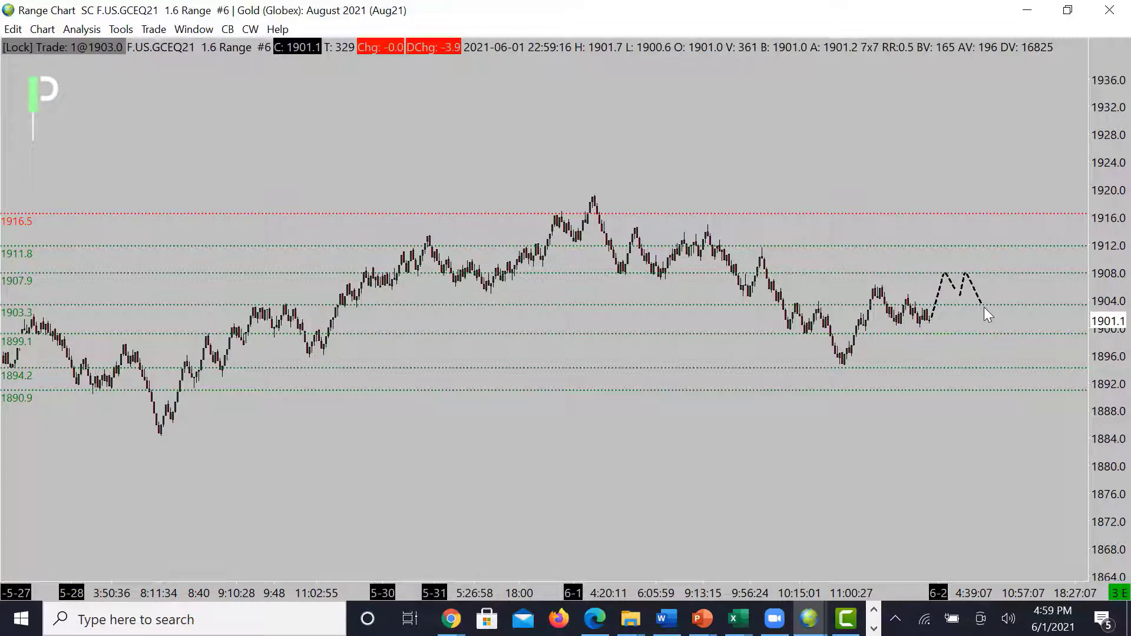
{"action": "left_click_drag", "start_coordinate": [984, 307], "coordinate": [994, 246]}
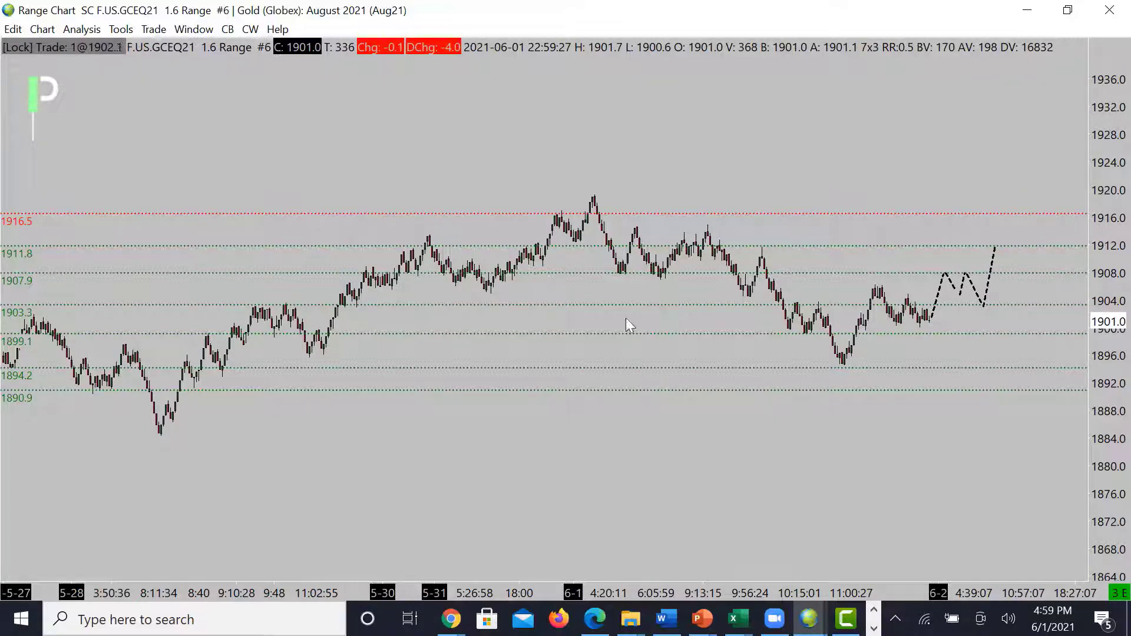
{"action": "key", "text": "Delete"}
{"action": "key", "text": "Delete"}
{"action": "key", "text": "ctrl+z"}
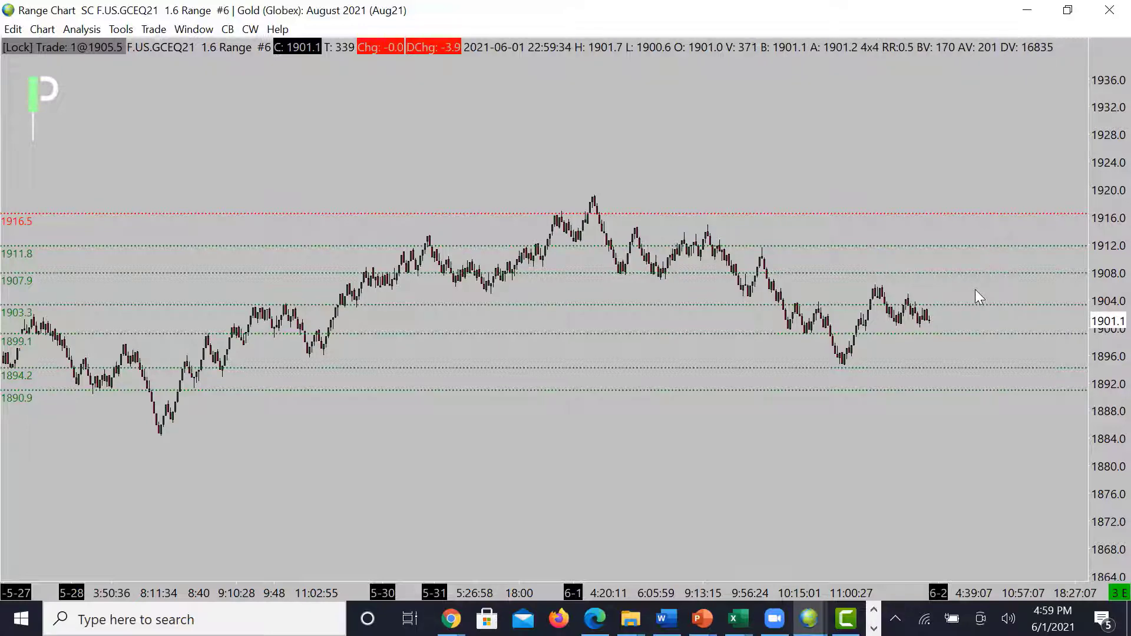
Step: Sketch a dashed 1904 line and dip-and-rise path, then undo both
{"action": "left_click_drag", "start_coordinate": [776, 302], "coordinate": [988, 301]}
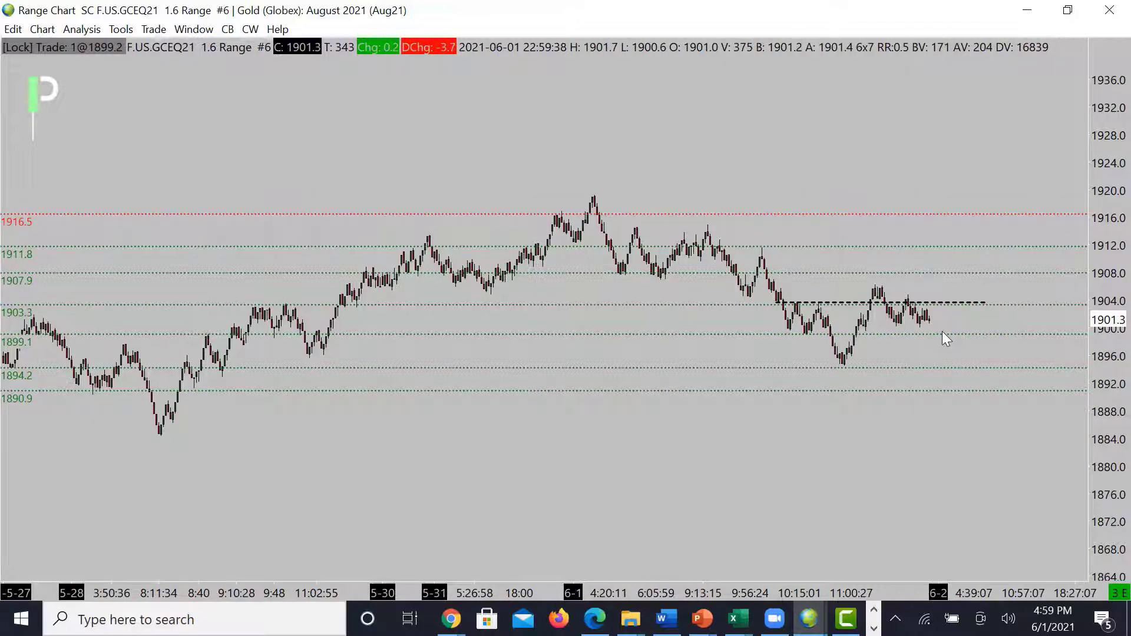
{"action": "mouse_move", "coordinate": [927, 322]}
{"action": "left_mouse_down"}
{"action": "mouse_move", "coordinate": [936, 307]}
{"action": "mouse_move", "coordinate": [946, 331]}
{"action": "mouse_move", "coordinate": [970, 268]}
{"action": "left_mouse_up"}
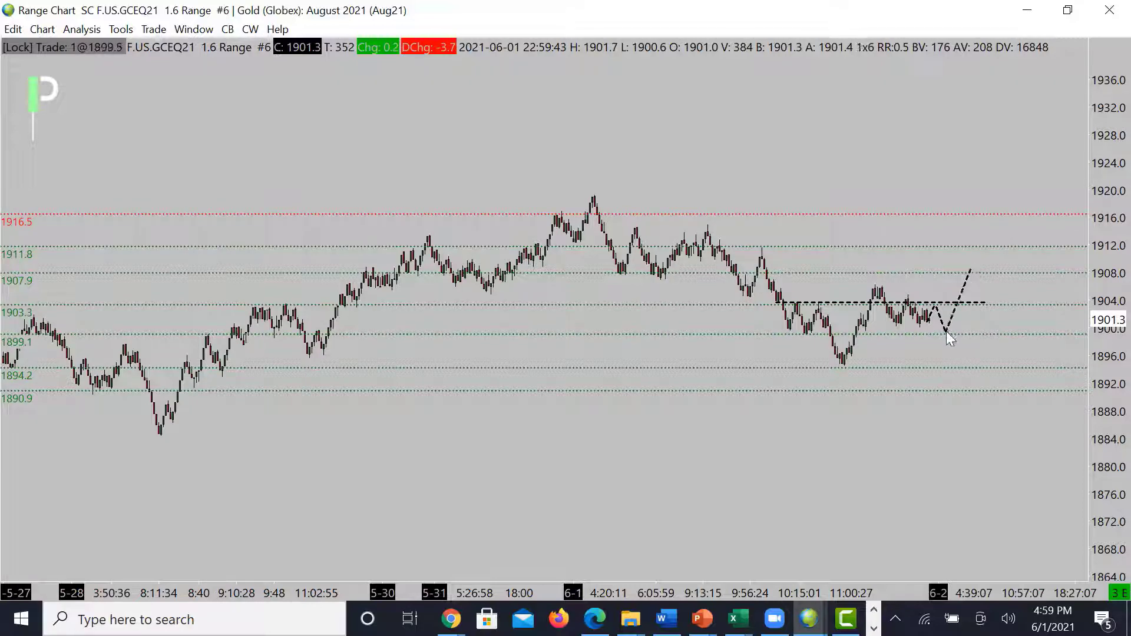
{"action": "key", "text": "Delete"}
{"action": "key", "text": "Delete"}
{"action": "key", "text": "ctrl+z"}
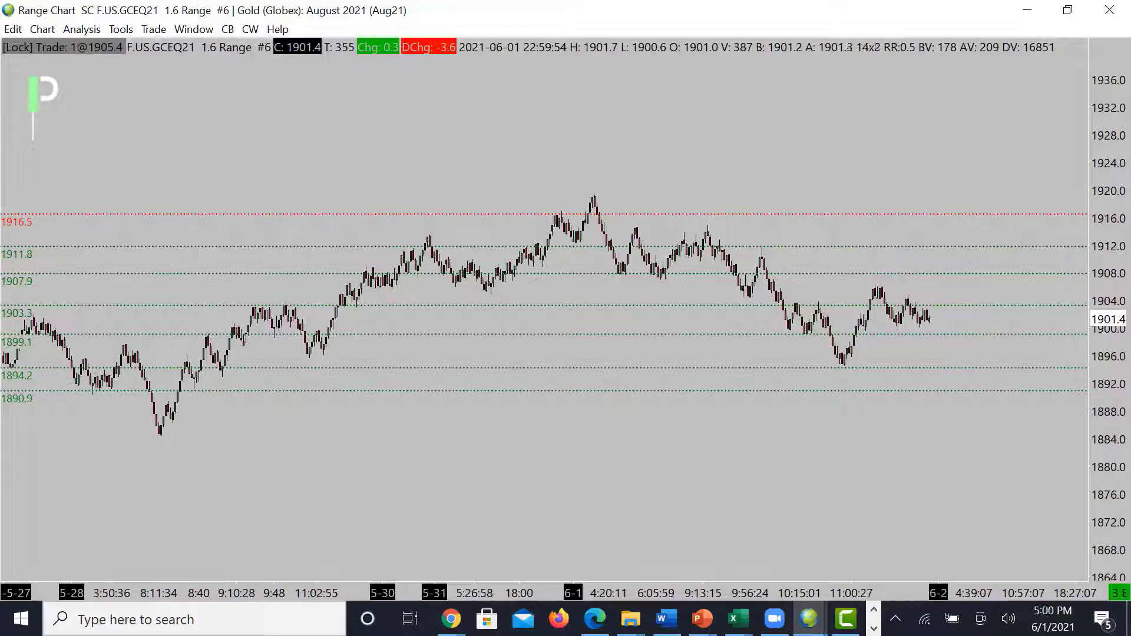
Step: Maximize the Gold 0.8 Range chart #13, widen bar spacing, and erase the 1901.6 line
{"action": "left_click_drag", "start_coordinate": [1130, 103], "coordinate": [373, 7]}
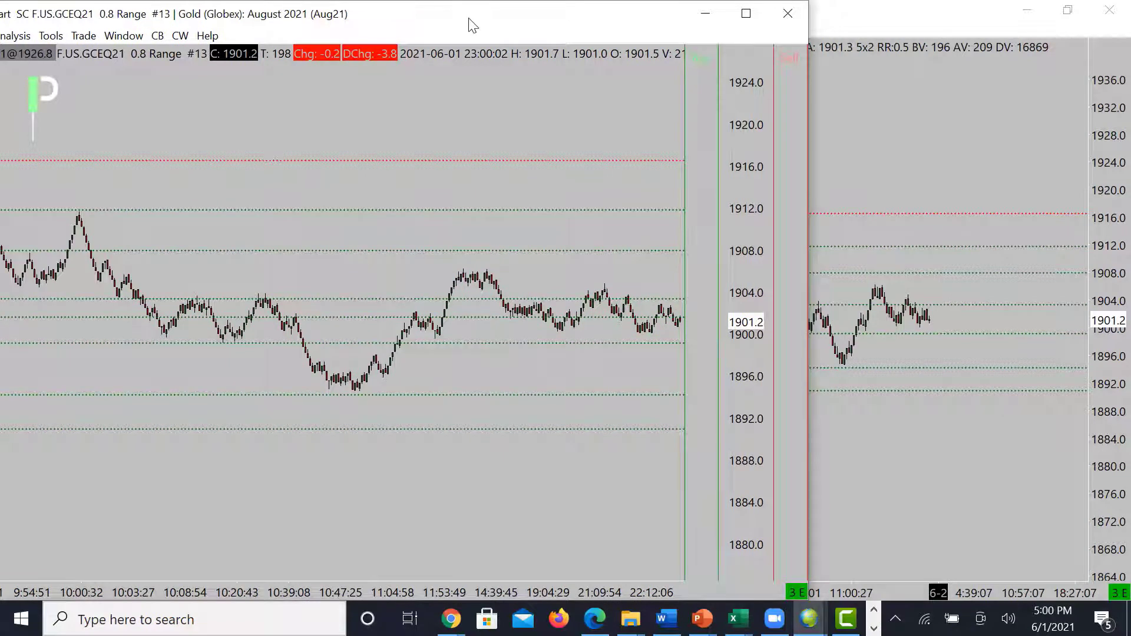
{"action": "left_click", "coordinate": [744, 14]}
{"action": "left_click_drag", "start_coordinate": [910, 590], "coordinate": [883, 588]}
{"action": "right_click", "coordinate": [786, 312]}
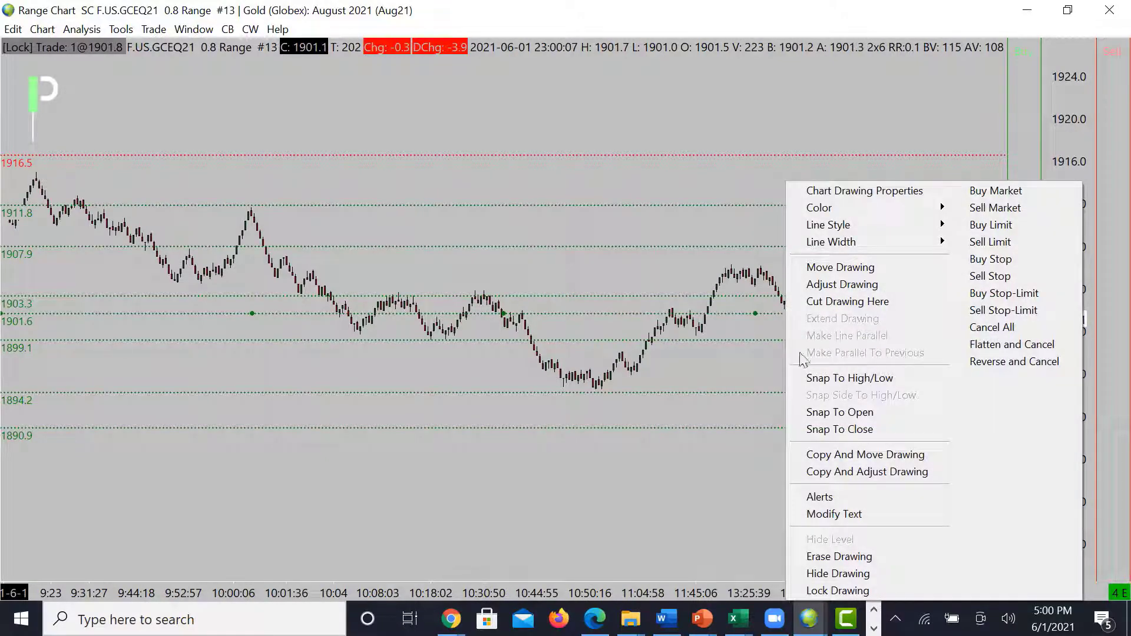
{"action": "left_click", "coordinate": [885, 558]}
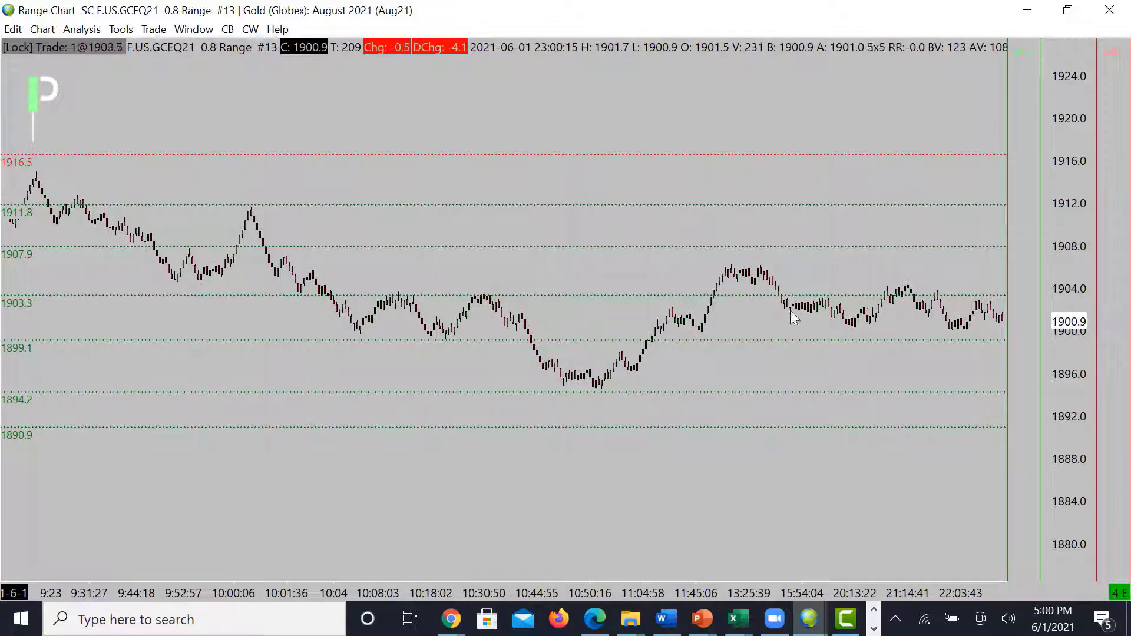
{"action": "left_click_drag", "start_coordinate": [742, 323], "coordinate": [679, 323]}
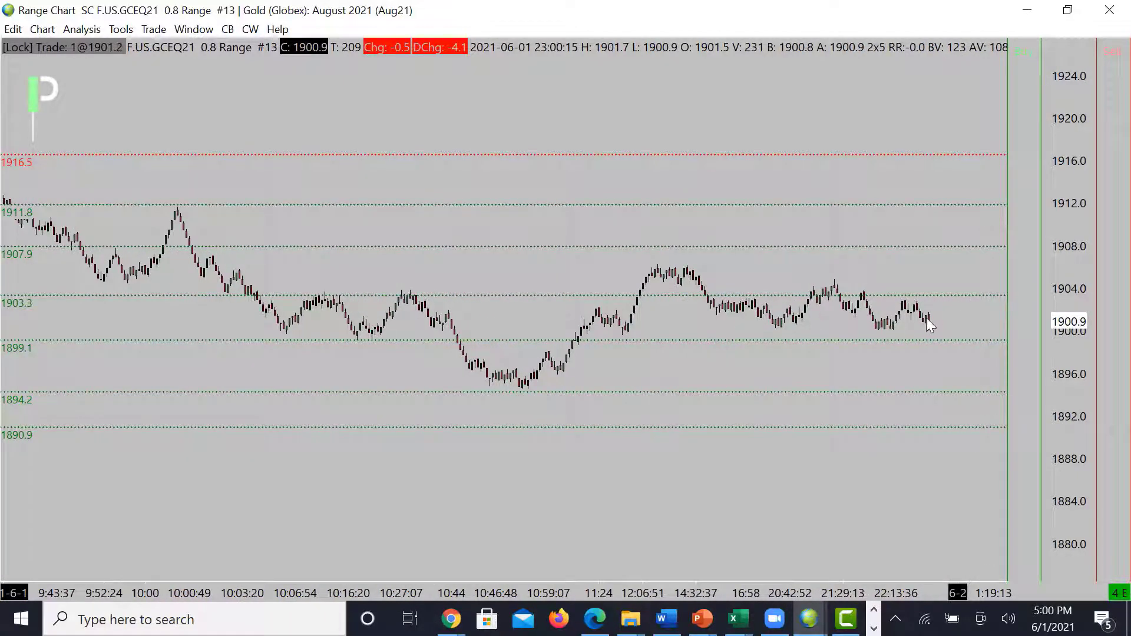
{"action": "mouse_move", "coordinate": [928, 312]}
{"action": "left_mouse_down"}
{"action": "mouse_move", "coordinate": [946, 342]}
{"action": "mouse_move", "coordinate": [953, 292]}
{"action": "left_mouse_up"}
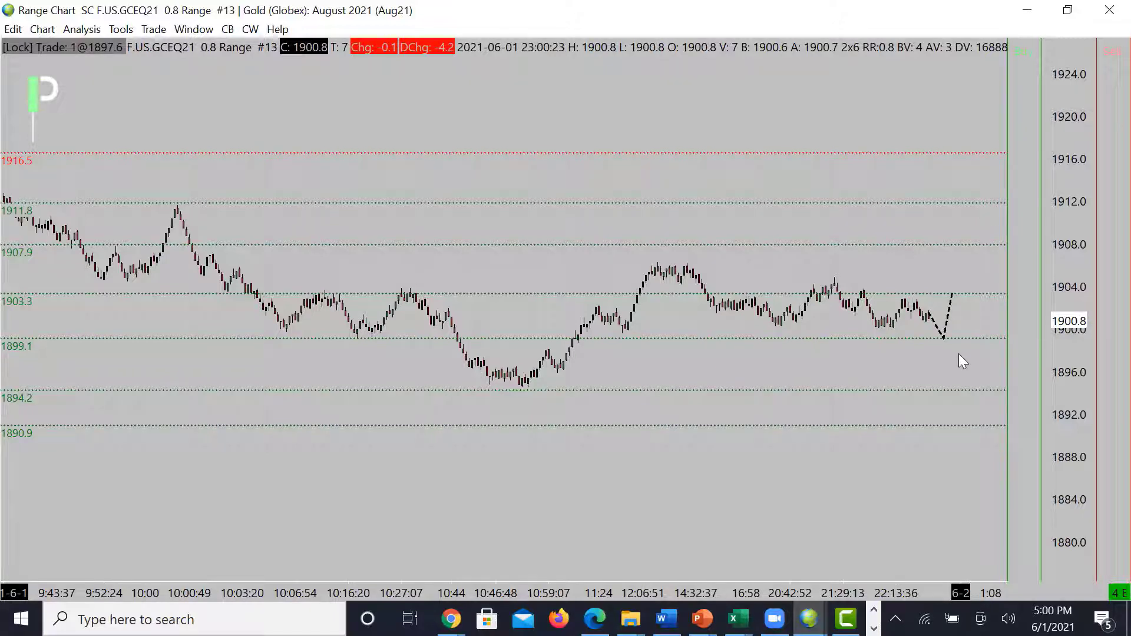
{"action": "mouse_move", "coordinate": [951, 292]}
{"action": "left_mouse_down"}
{"action": "mouse_move", "coordinate": [977, 336]}
{"action": "mouse_move", "coordinate": [984, 305]}
{"action": "left_mouse_up"}
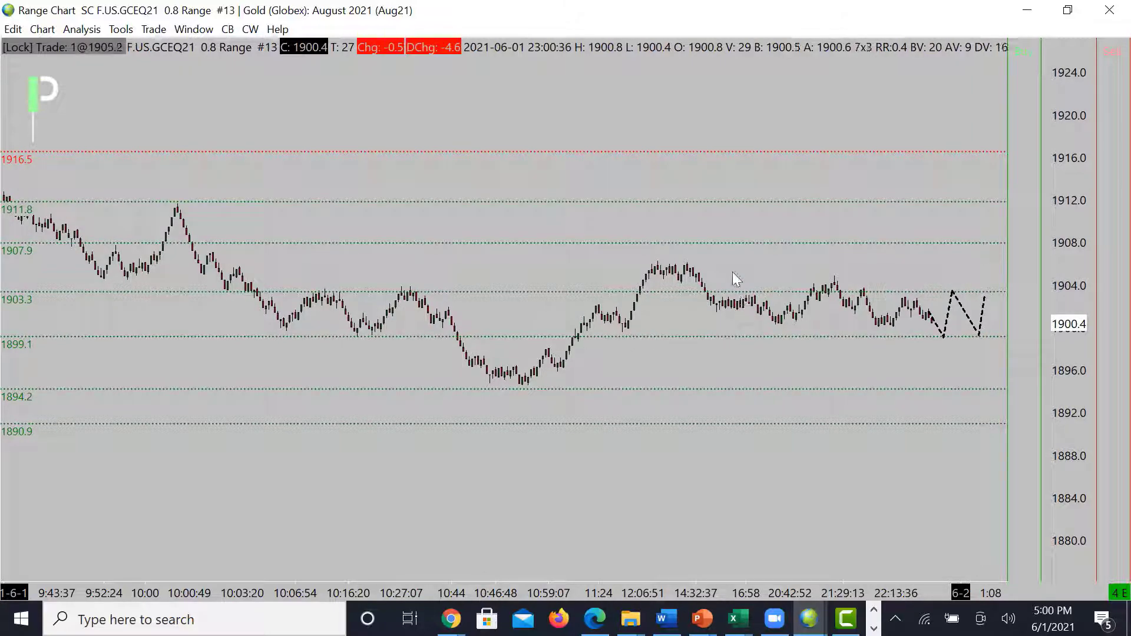
{"action": "left_click_drag", "start_coordinate": [732, 262], "coordinate": [675, 271]}
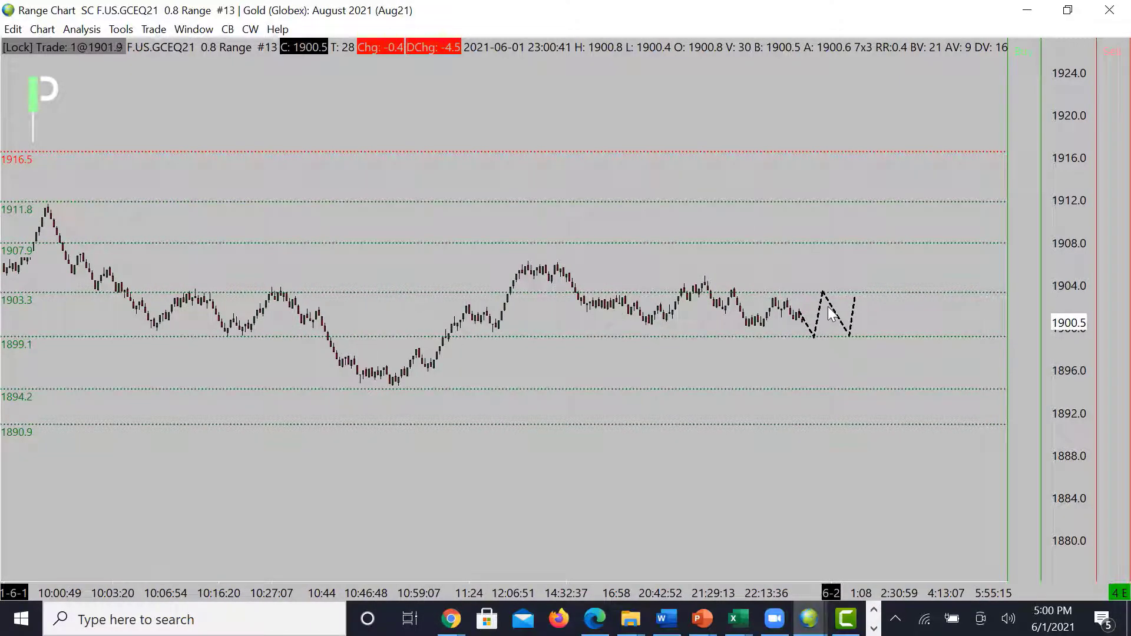
{"action": "mouse_move", "coordinate": [802, 340]}
{"action": "left_mouse_down"}
{"action": "mouse_move", "coordinate": [879, 335]}
{"action": "mouse_move", "coordinate": [870, 238]}
{"action": "left_mouse_up"}
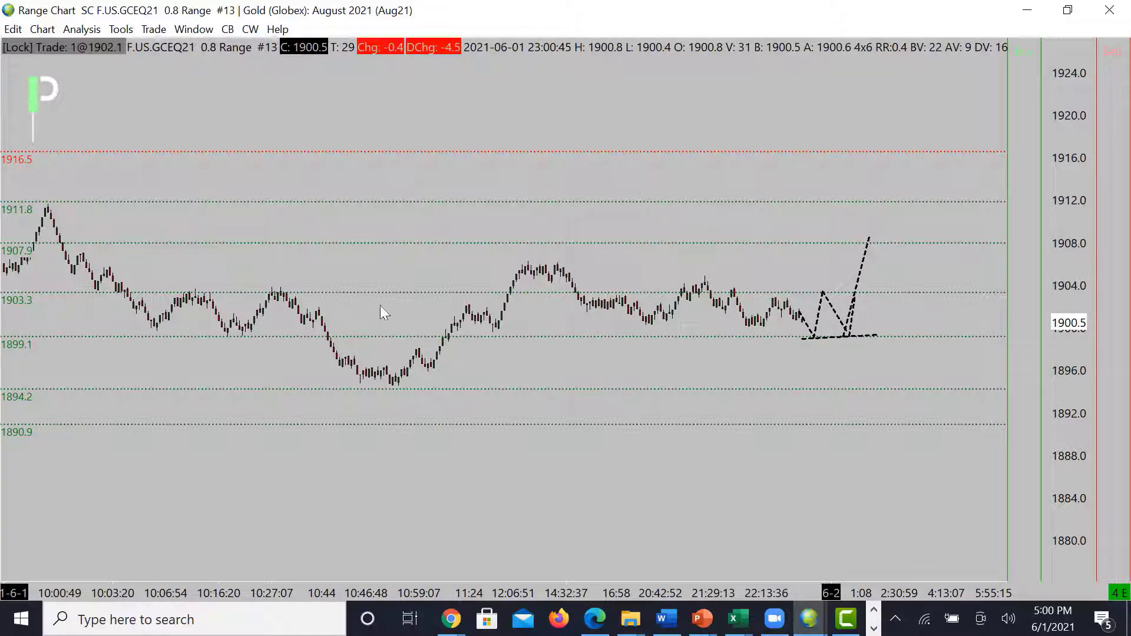
{"action": "left_click_drag", "start_coordinate": [280, 291], "coordinate": [921, 293]}
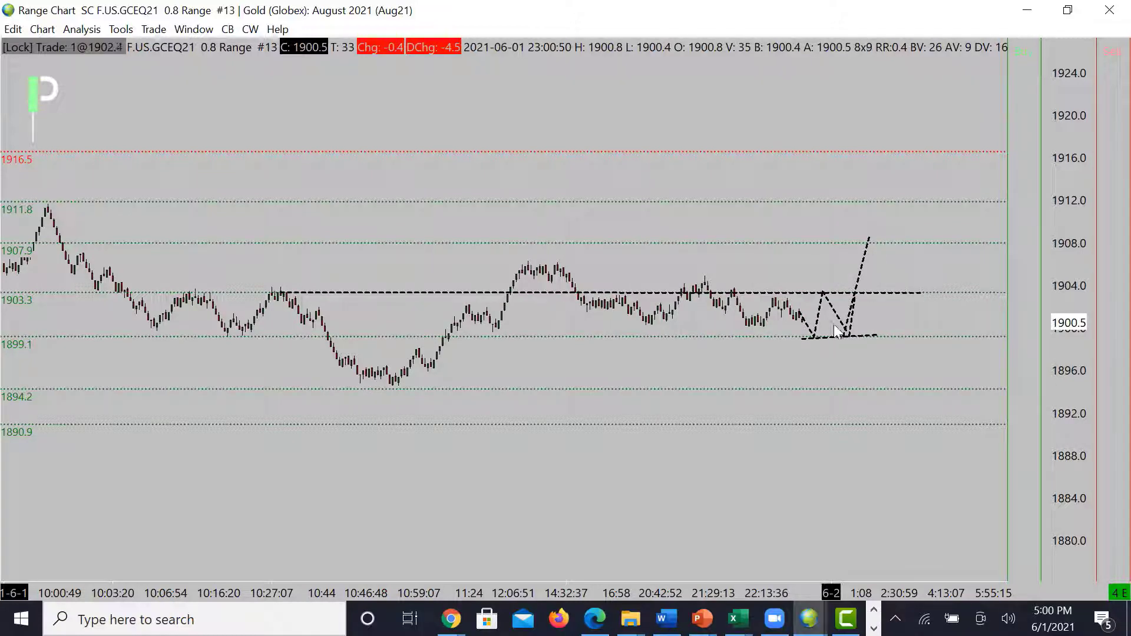
{"action": "mouse_move", "coordinate": [816, 288]}
{"action": "left_mouse_down"}
{"action": "mouse_move", "coordinate": [879, 386]}
{"action": "mouse_move", "coordinate": [891, 362]}
{"action": "mouse_move", "coordinate": [909, 379]}
{"action": "mouse_move", "coordinate": [920, 335]}
{"action": "mouse_move", "coordinate": [960, 429]}
{"action": "left_mouse_up"}
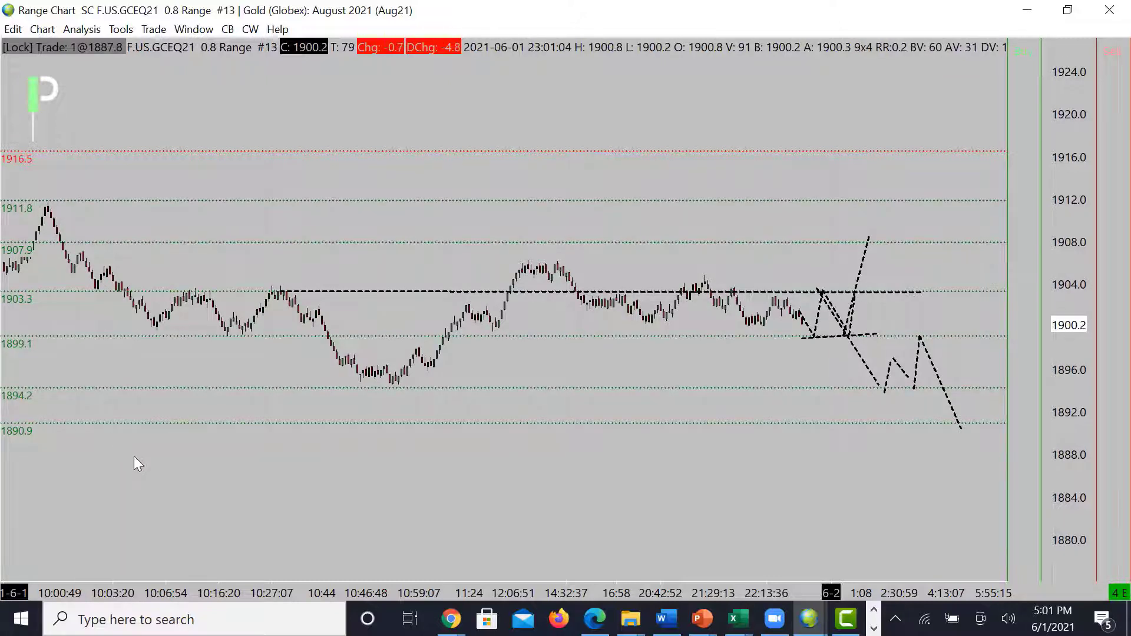
{"action": "key", "text": "Delete"}
{"action": "key", "text": "Delete"}
{"action": "key", "text": "Delete"}
{"action": "key", "text": "Delete"}
{"action": "key", "text": "Delete"}
{"action": "key", "text": "Delete"}
{"action": "key", "text": "Delete"}
{"action": "key", "text": "Delete"}
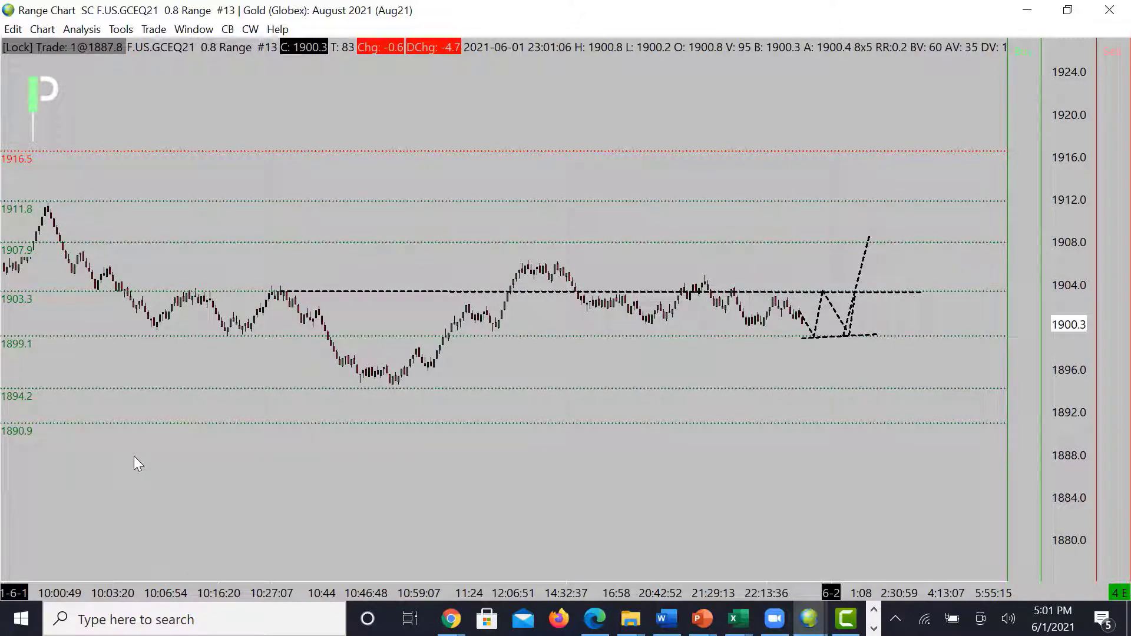
{"action": "key", "text": "ctrl+z"}
{"action": "key", "text": "ctrl+z"}
{"action": "key", "text": "ctrl+z"}
{"action": "key", "text": "ctrl+z"}
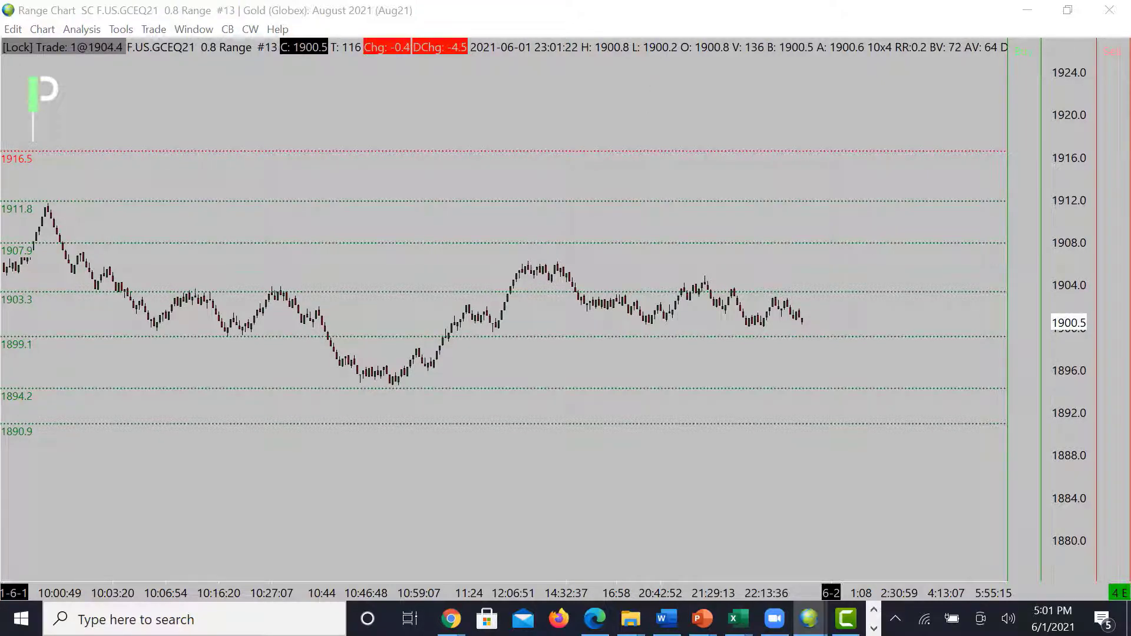
Step: Maximize the Crude Light 0.16 Range chart #14 and scroll to the bars from 5-26 onward
{"action": "left_click_drag", "start_coordinate": [1130, 315], "coordinate": [1130, 176]}
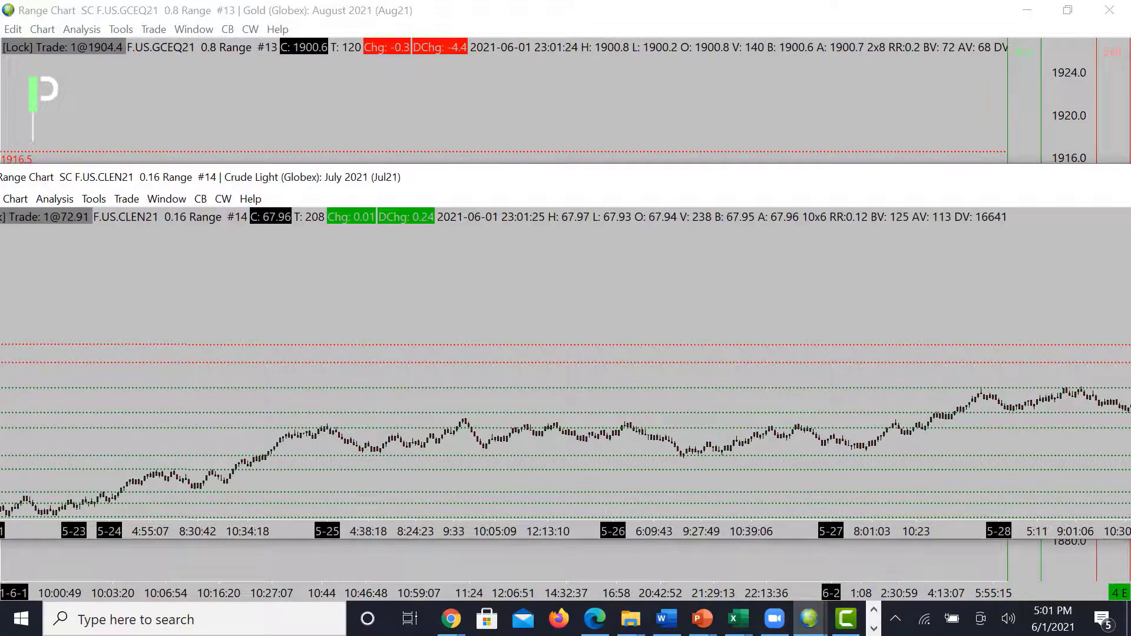
{"action": "double_click", "coordinate": [493, 166]}
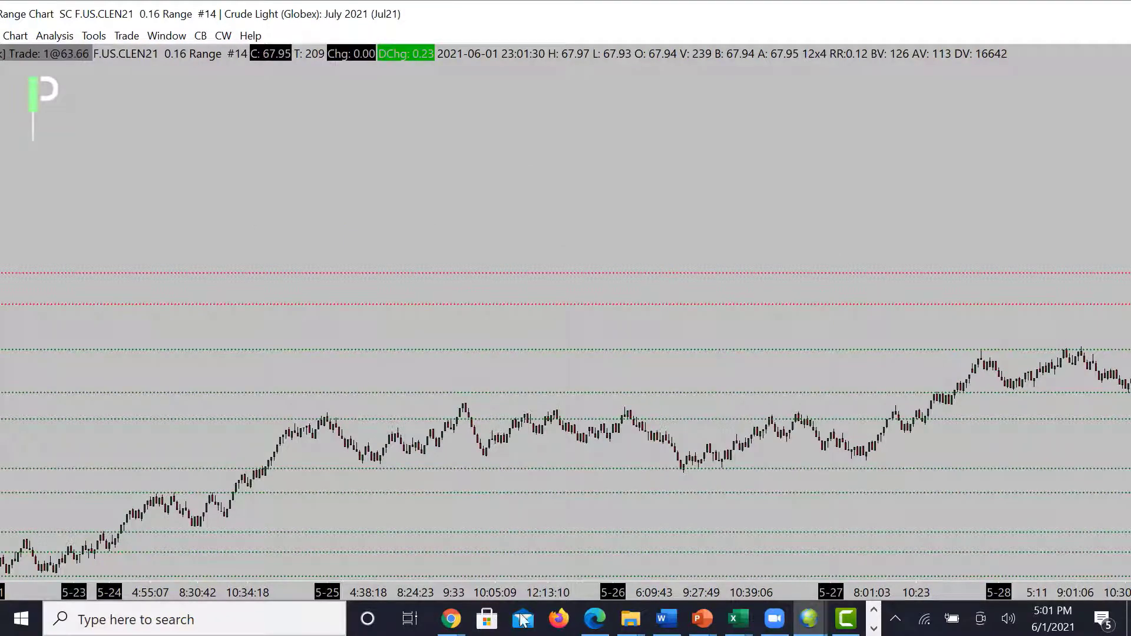
{"action": "scroll", "coordinate": [618, 584], "scroll_direction": "up", "scroll_amount": 3}
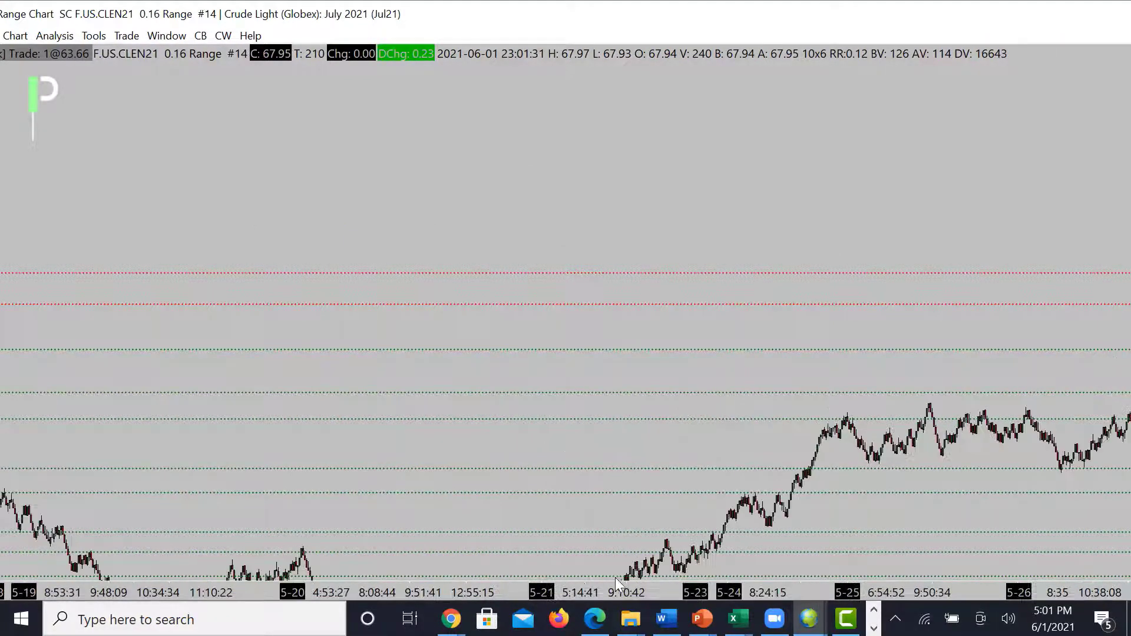
{"action": "scroll", "coordinate": [519, 578], "scroll_direction": "down", "scroll_amount": 3}
{"action": "left_click_drag", "start_coordinate": [684, 185], "coordinate": [407, 200]}
{"action": "scroll", "coordinate": [648, 197], "scroll_direction": "down", "scroll_amount": 4}
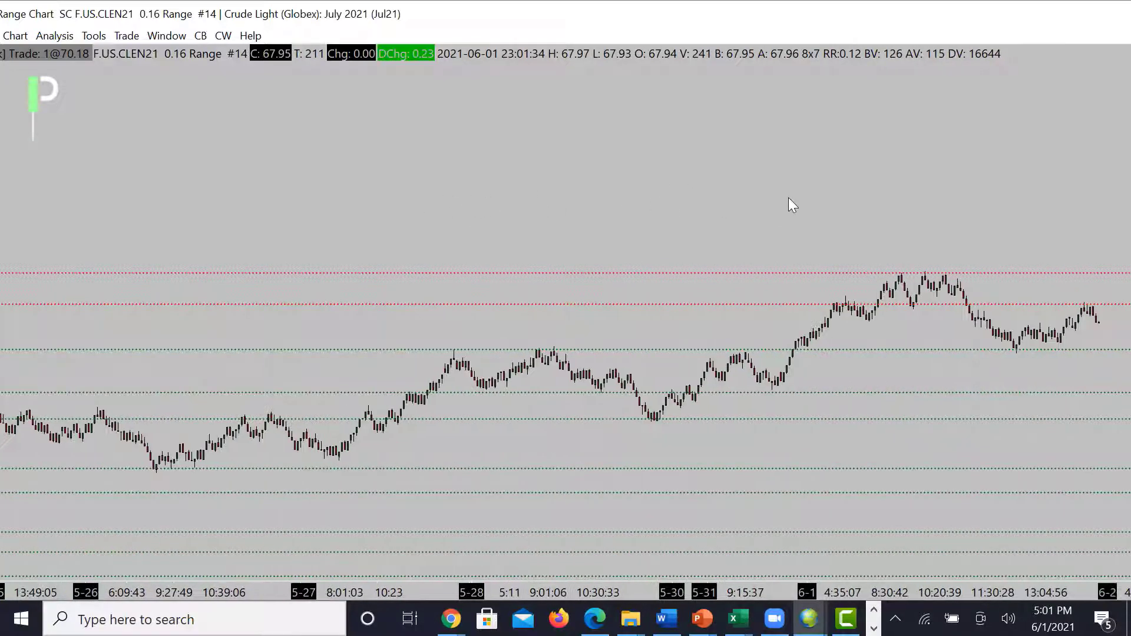
{"action": "scroll", "coordinate": [725, 199], "scroll_direction": "down", "scroll_amount": 1}
{"action": "scroll", "coordinate": [506, 209], "scroll_direction": "down", "scroll_amount": 5}
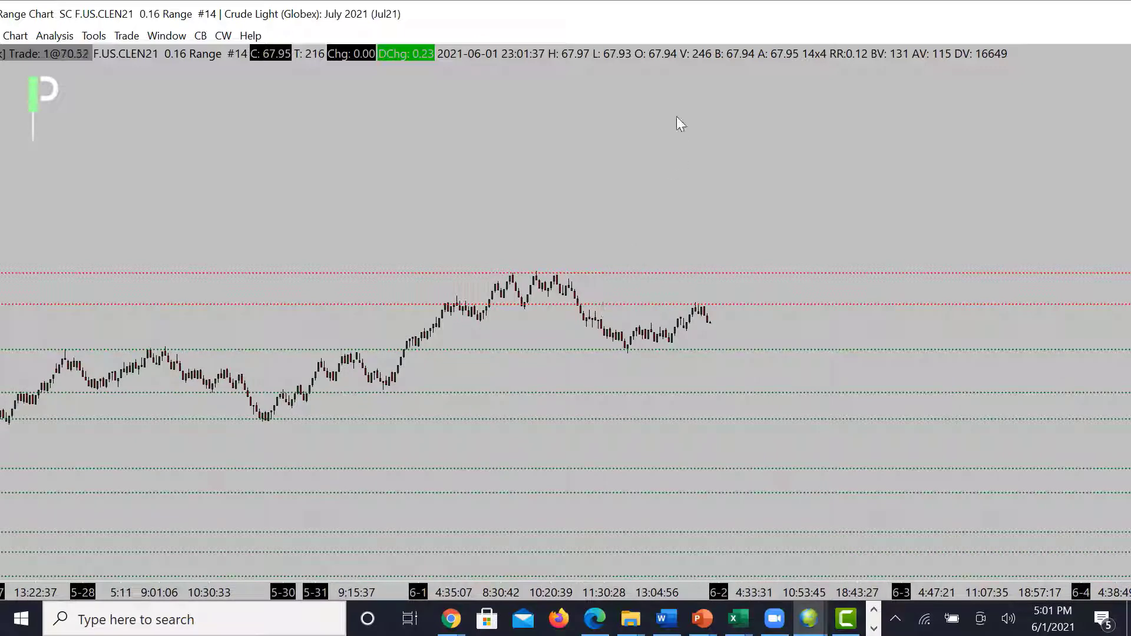
{"action": "double_click", "coordinate": [665, 12]}
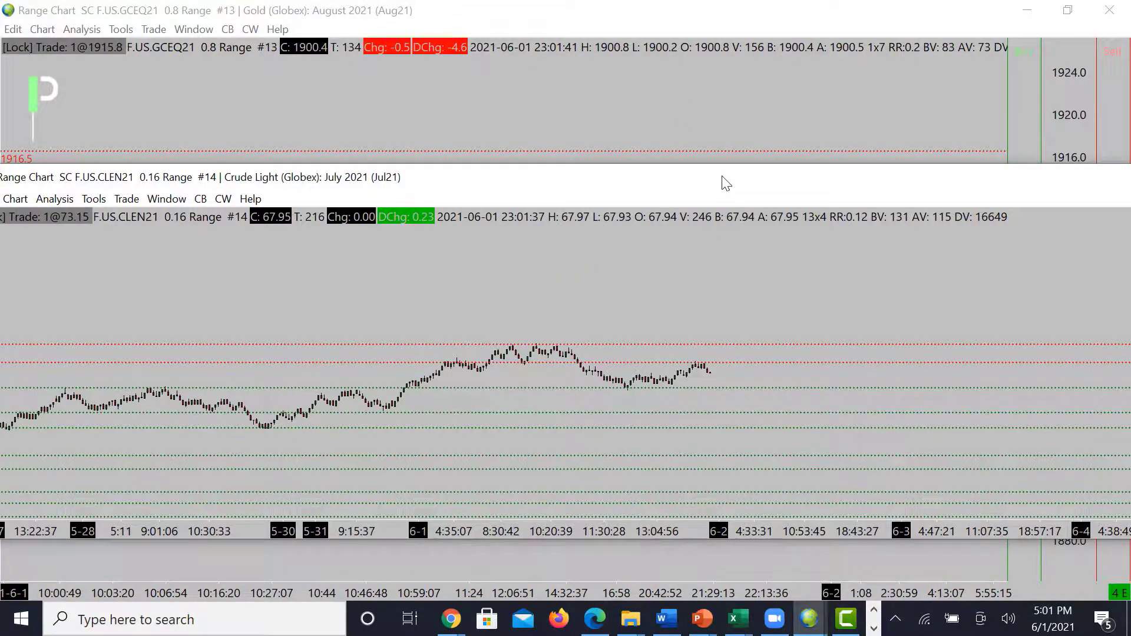
{"action": "double_click", "coordinate": [722, 176]}
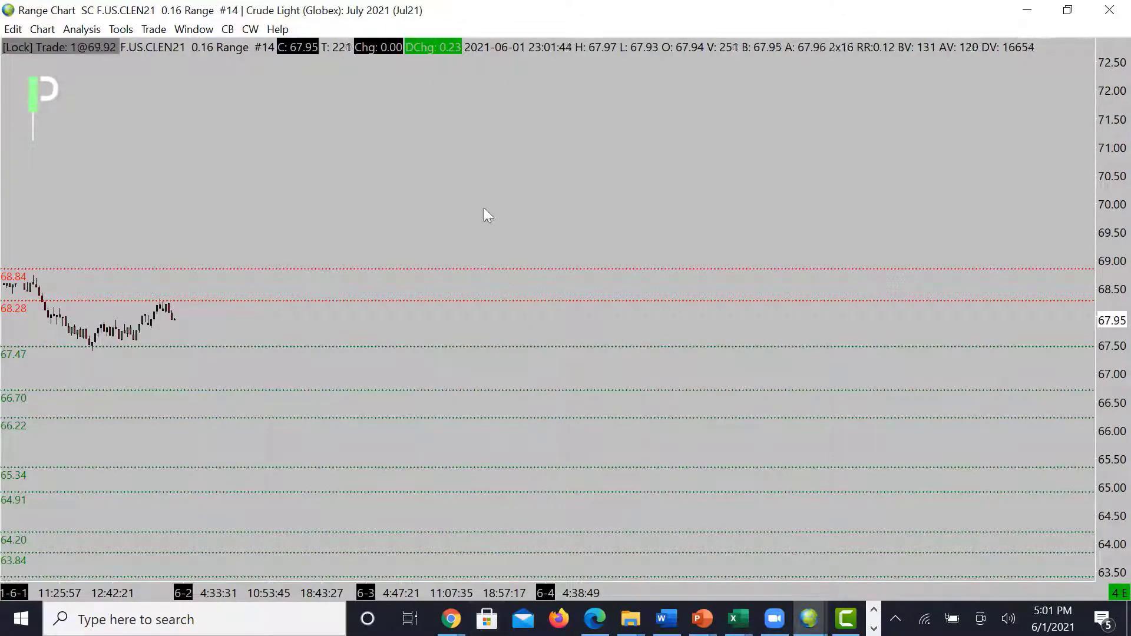
{"action": "scroll", "coordinate": [487, 212], "scroll_direction": "up", "scroll_amount": 10}
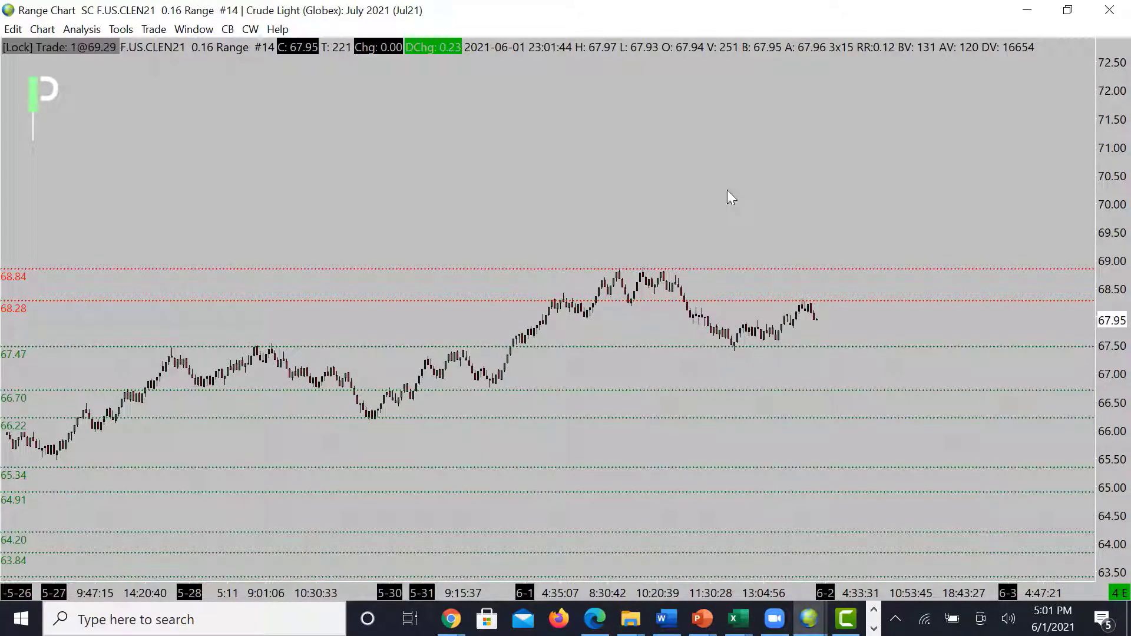
{"action": "scroll", "coordinate": [737, 176], "scroll_direction": "up", "scroll_amount": 1}
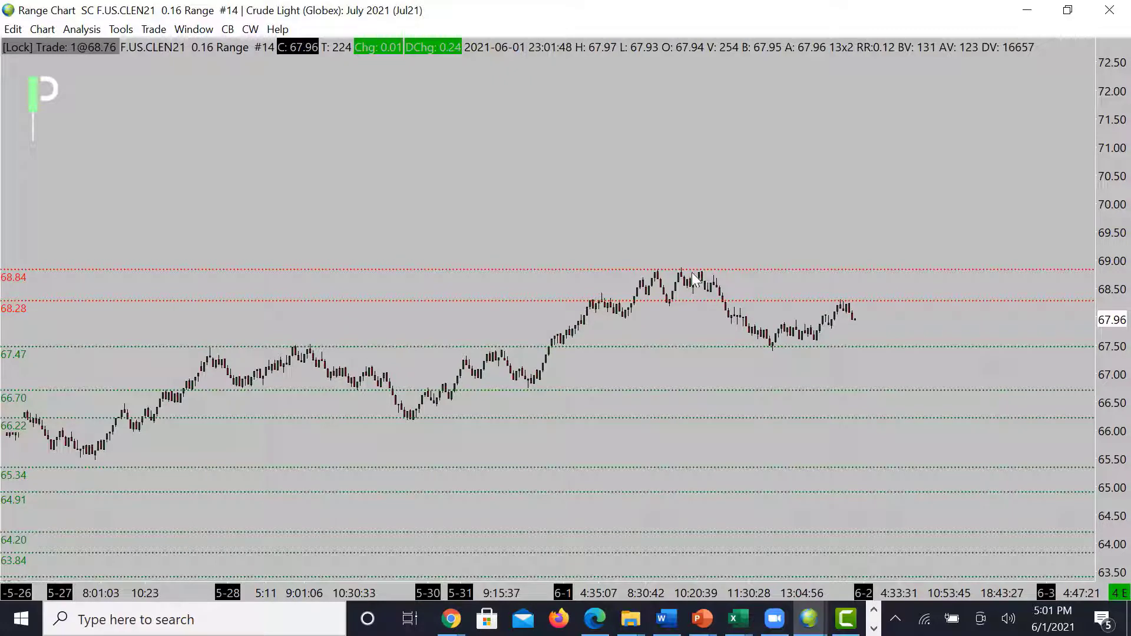
{"action": "left_click_drag", "start_coordinate": [630, 265], "coordinate": [746, 288]}
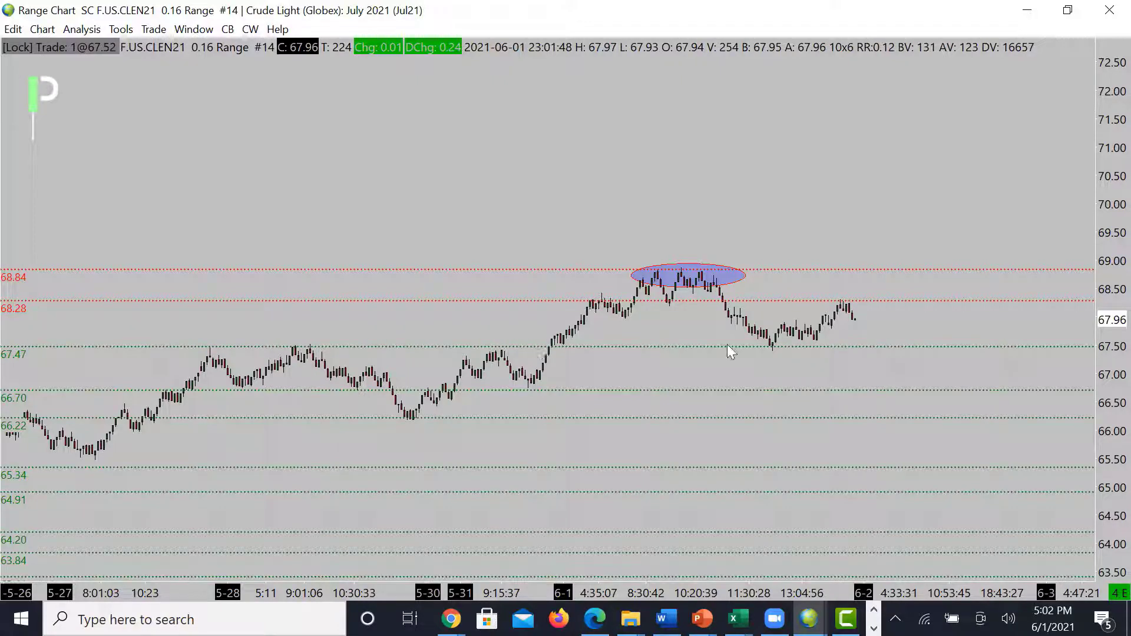
{"action": "mouse_move", "coordinate": [769, 339]}
{"action": "left_mouse_down"}
{"action": "mouse_move", "coordinate": [851, 354]}
{"action": "mouse_move", "coordinate": [896, 395]}
{"action": "left_mouse_up"}
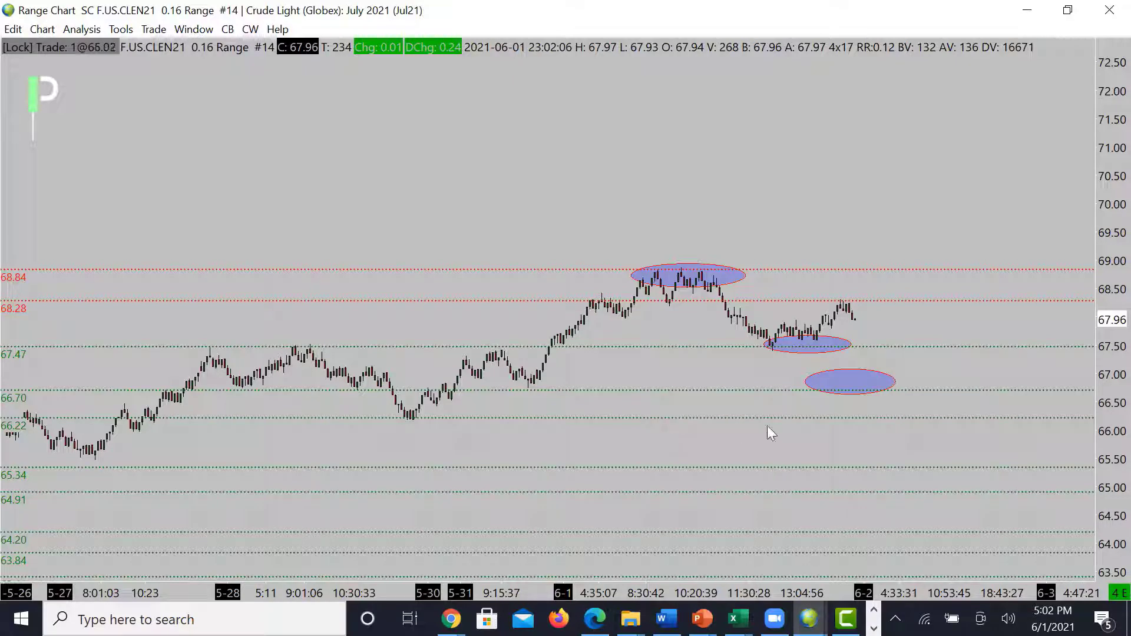
{"action": "key", "text": "ctrl+z"}
{"action": "key", "text": "ctrl+z"}
{"action": "key", "text": "ctrl+z"}
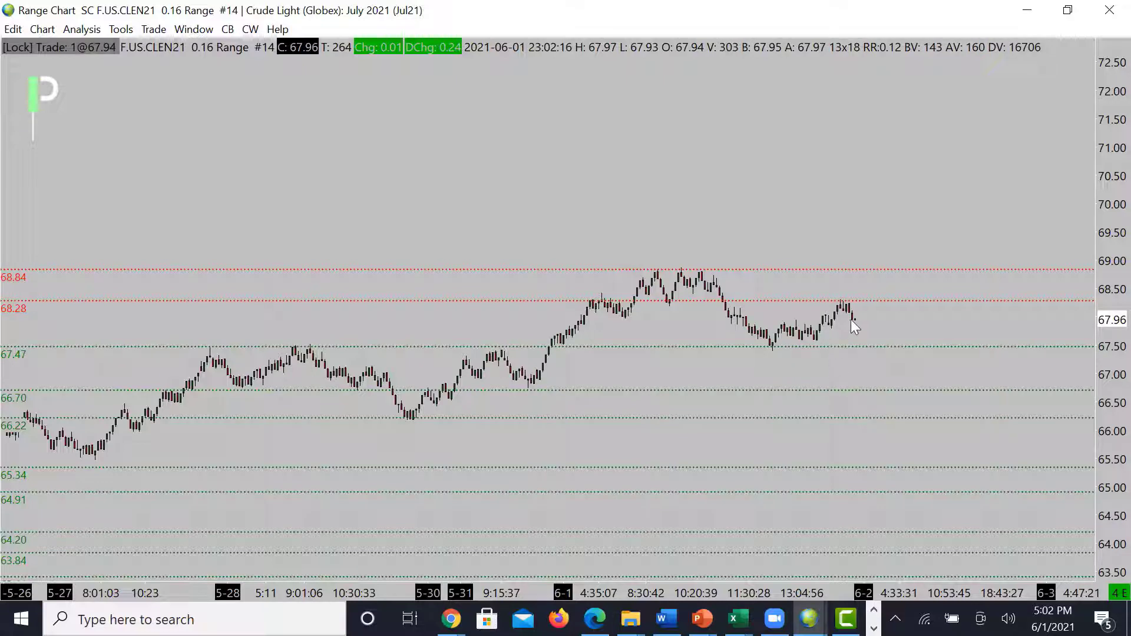
{"action": "left_click_drag", "start_coordinate": [854, 319], "coordinate": [883, 345]}
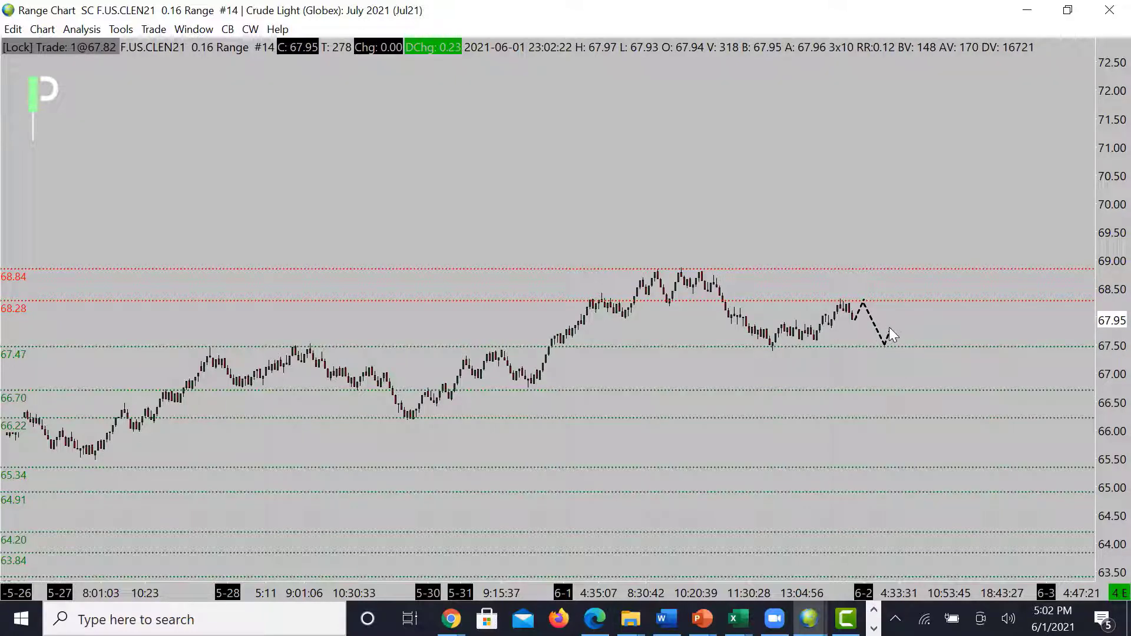
{"action": "left_click_drag", "start_coordinate": [901, 349], "coordinate": [921, 281]}
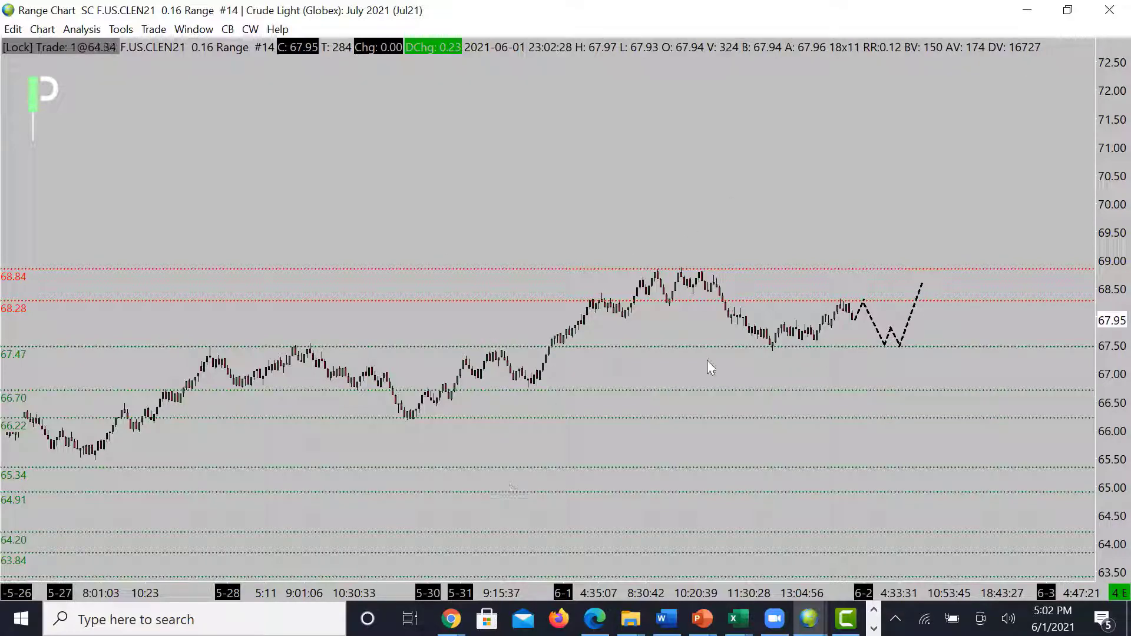
{"action": "mouse_move", "coordinate": [911, 344]}
{"action": "left_mouse_down"}
{"action": "mouse_move", "coordinate": [936, 260]}
{"action": "mouse_move", "coordinate": [911, 334]}
{"action": "mouse_move", "coordinate": [917, 391]}
{"action": "mouse_move", "coordinate": [924, 369]}
{"action": "mouse_move", "coordinate": [944, 413]}
{"action": "mouse_move", "coordinate": [958, 369]}
{"action": "left_mouse_up"}
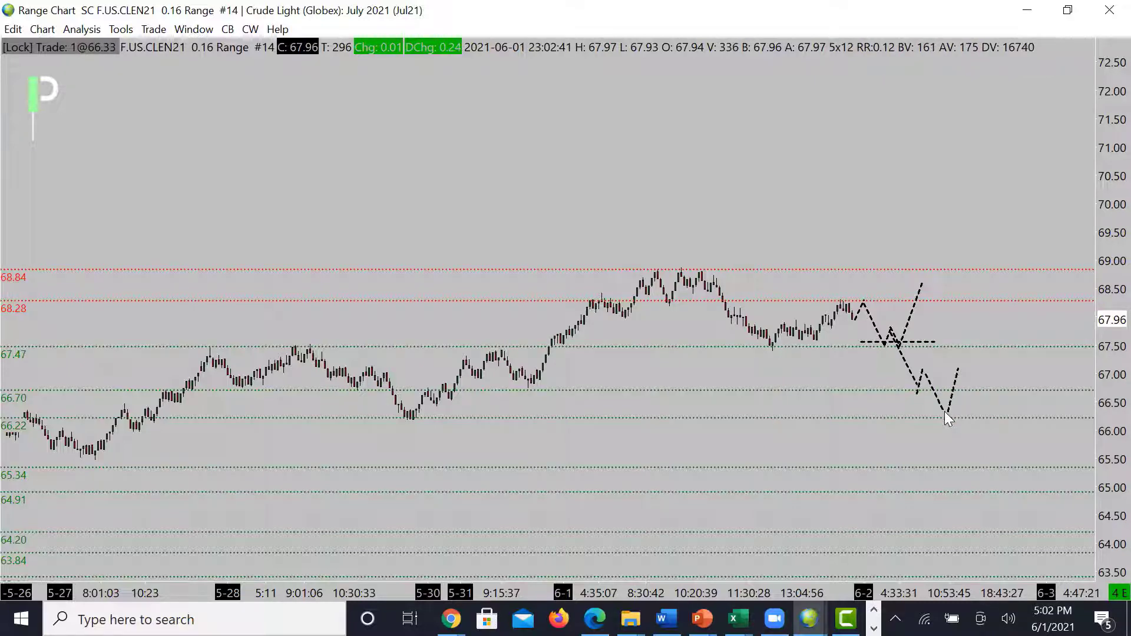
{"action": "key", "text": "ctrl+z"}
{"action": "key", "text": "ctrl+z"}
{"action": "key", "text": "ctrl+z"}
{"action": "key", "text": "ctrl+z"}
{"action": "key", "text": "ctrl+z"}
{"action": "key", "text": "ctrl+z"}
{"action": "key", "text": "ctrl+z"}
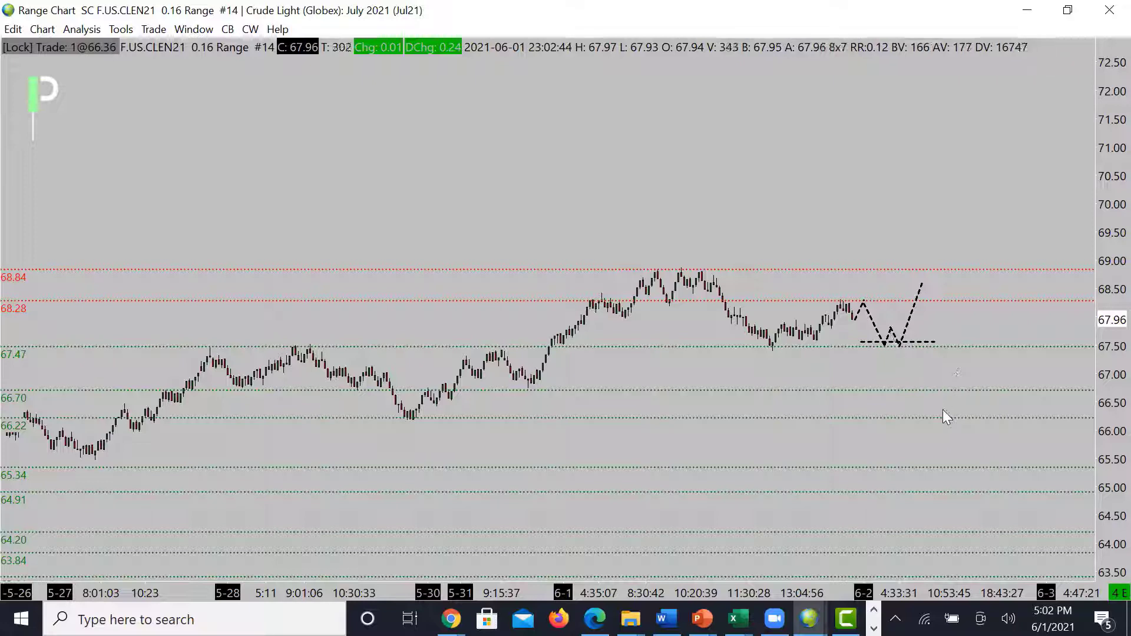
{"action": "key", "text": "ctrl+z"}
{"action": "key", "text": "ctrl+z"}
{"action": "key", "text": "ctrl+z"}
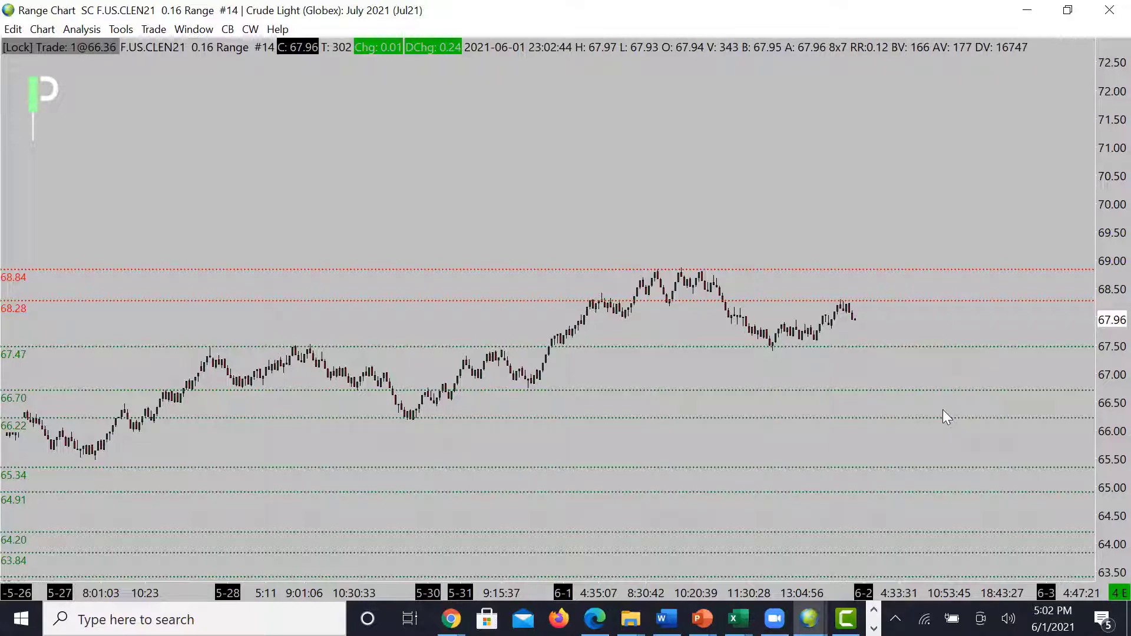
{"action": "left_click_drag", "start_coordinate": [820, 300], "coordinate": [878, 301]}
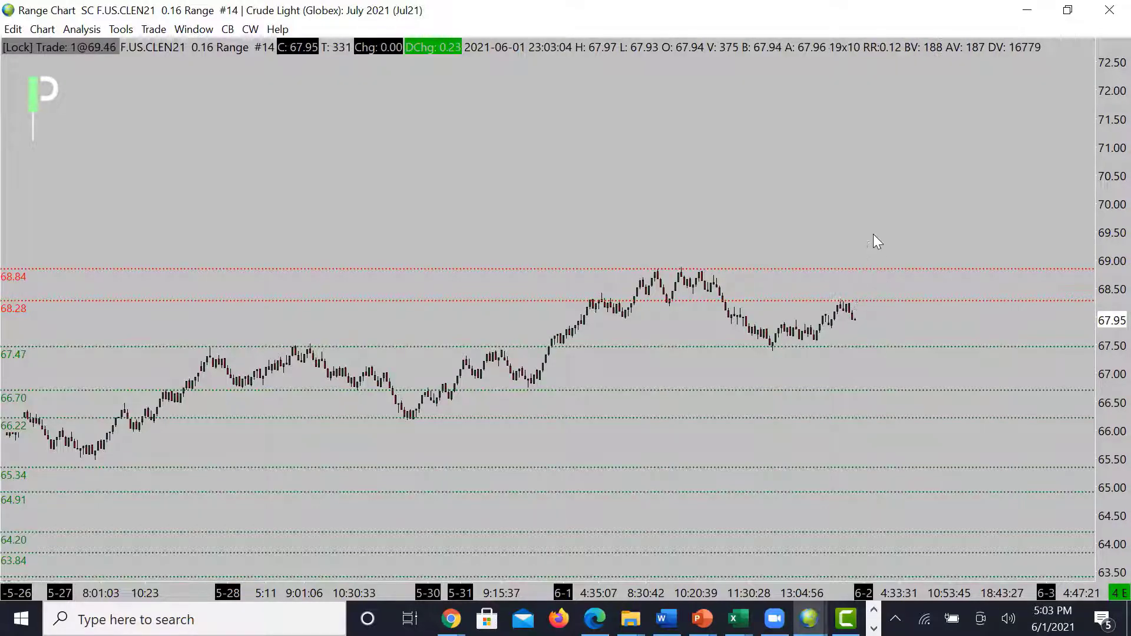
{"action": "left_click", "coordinate": [892, 225]}
{"action": "left_click", "coordinate": [908, 269]}
{"action": "left_click", "coordinate": [930, 151]}
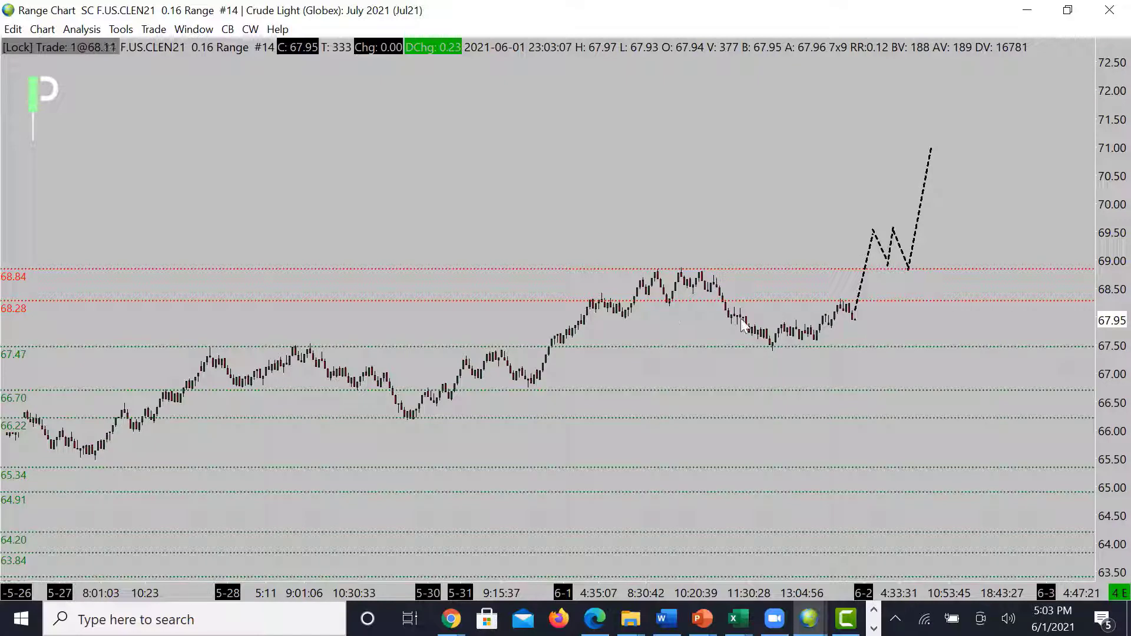
{"action": "left_click", "coordinate": [861, 264]}
{"action": "left_click", "coordinate": [961, 264]}
{"action": "left_click", "coordinate": [581, 301]}
{"action": "left_click", "coordinate": [992, 302]}
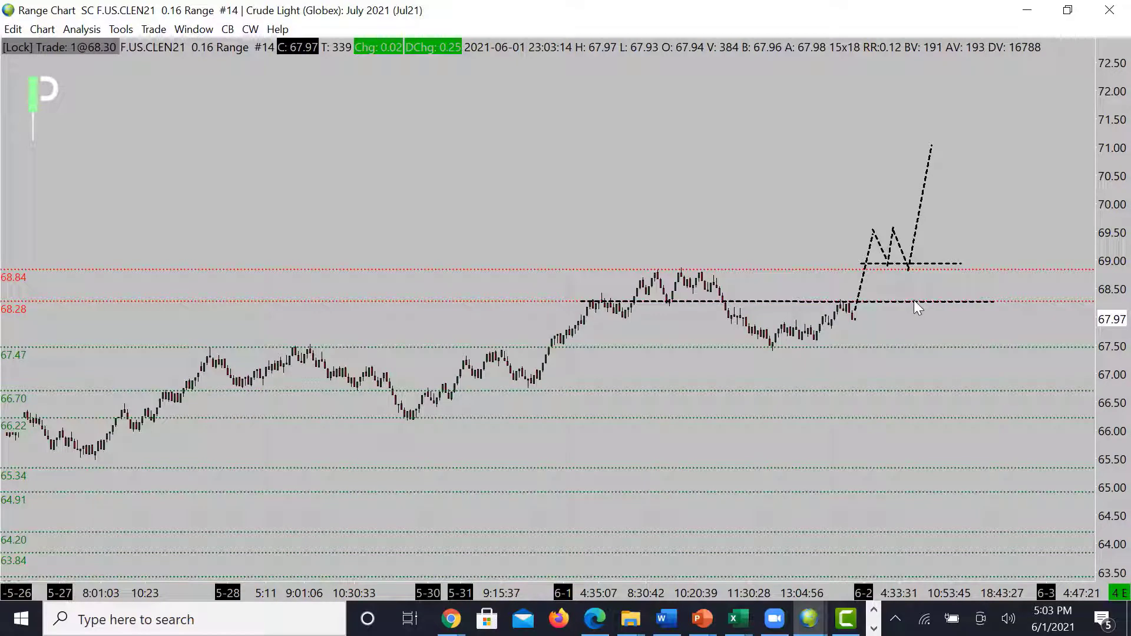
{"action": "key", "text": "Delete"}
{"action": "key", "text": "Delete"}
{"action": "key", "text": "ctrl+z"}
{"action": "key", "text": "ctrl+z"}
{"action": "key", "text": "ctrl+z"}
{"action": "key", "text": "ctrl+z"}
{"action": "key", "text": "ctrl+z"}
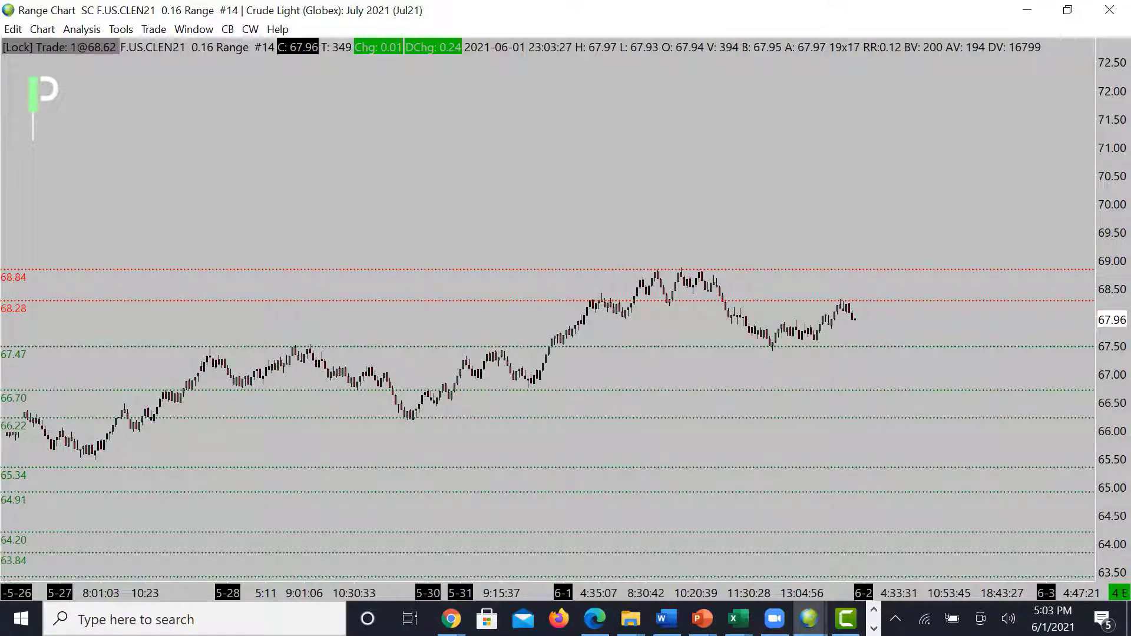
Step: Maximize the Crude Light 0.08 Range chart #2, pan left, and sketch dashed lines at 67.47 and 68.28
{"action": "left_click_drag", "start_coordinate": [1130, 34], "coordinate": [461, 98]}
{"action": "double_click", "coordinate": [460, 98]}
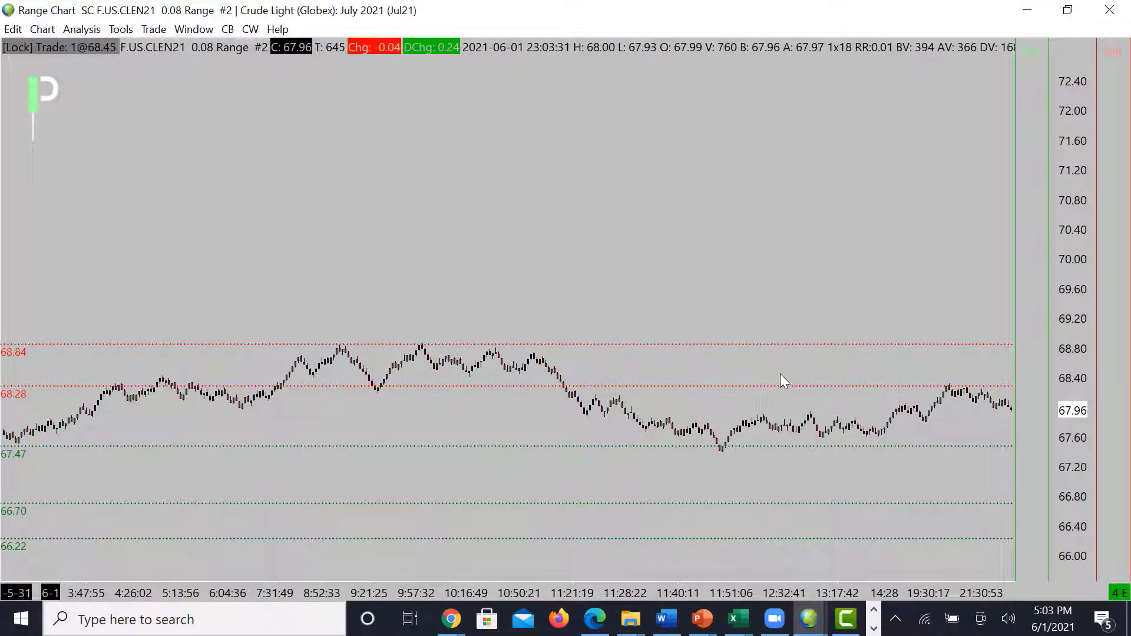
{"action": "left_click_drag", "start_coordinate": [777, 373], "coordinate": [641, 358]}
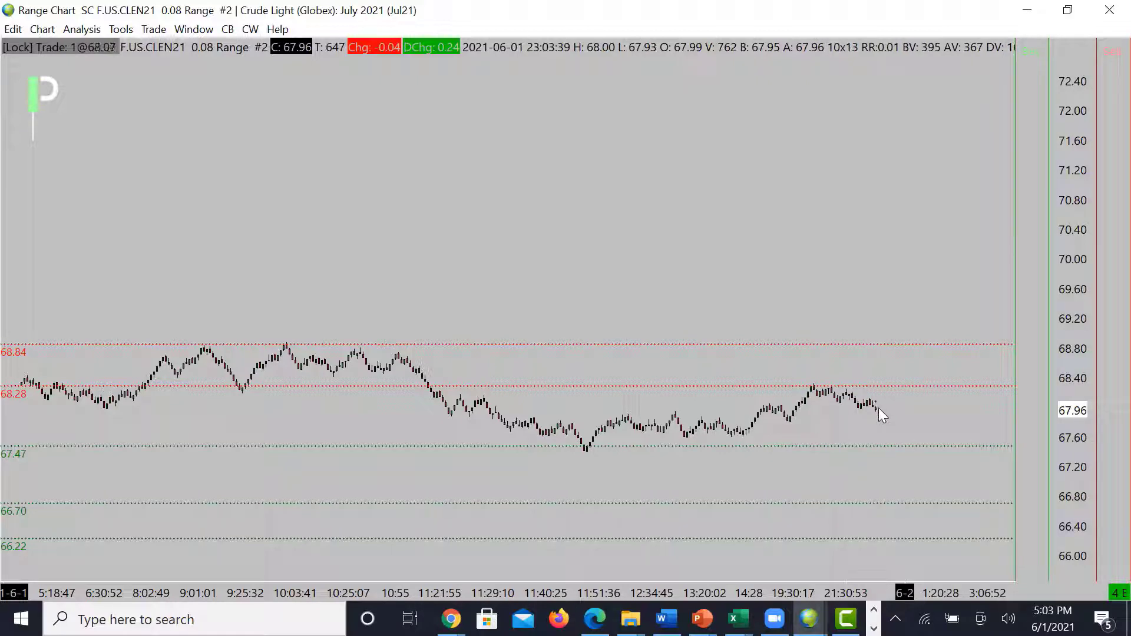
{"action": "left_click", "coordinate": [902, 446]}
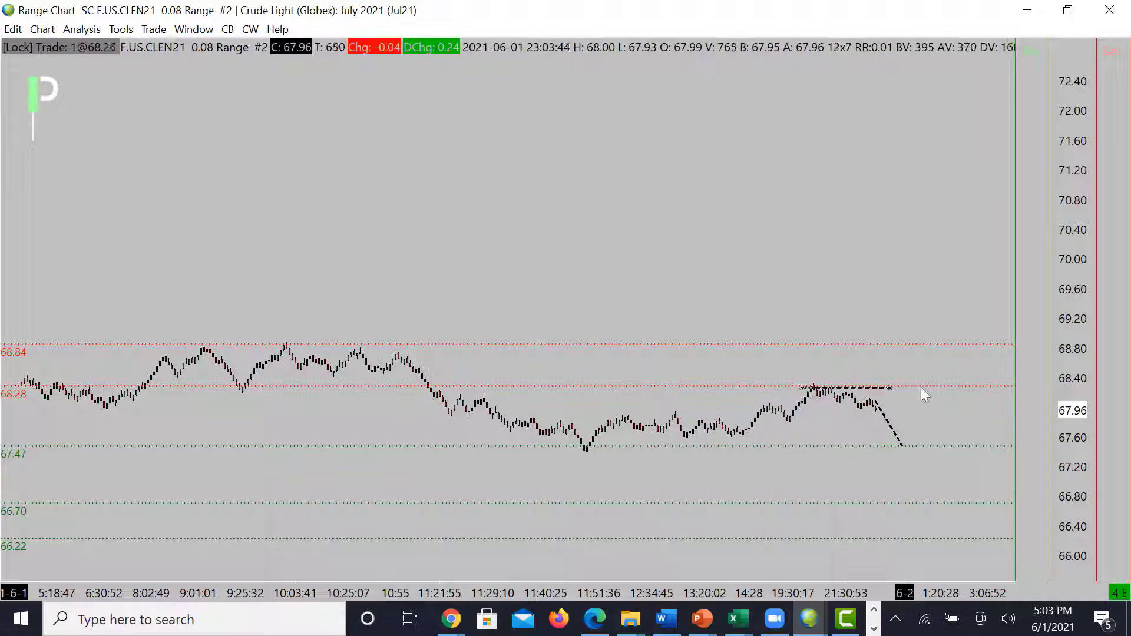
{"action": "mouse_move", "coordinate": [925, 387]}
{"action": "left_mouse_down"}
{"action": "mouse_move", "coordinate": [802, 387]}
{"action": "mouse_move", "coordinate": [902, 393]}
{"action": "mouse_move", "coordinate": [943, 460]}
{"action": "mouse_move", "coordinate": [902, 446]}
{"action": "left_mouse_up"}
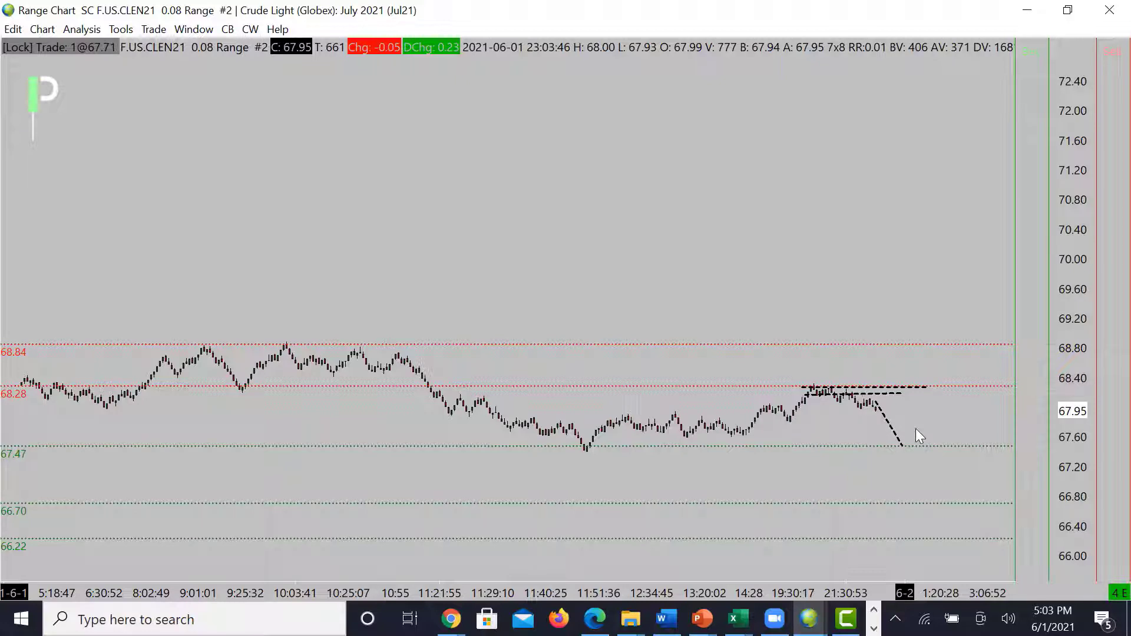
{"action": "key", "text": "Delete"}
{"action": "key", "text": "Delete"}
{"action": "key", "text": "Delete"}
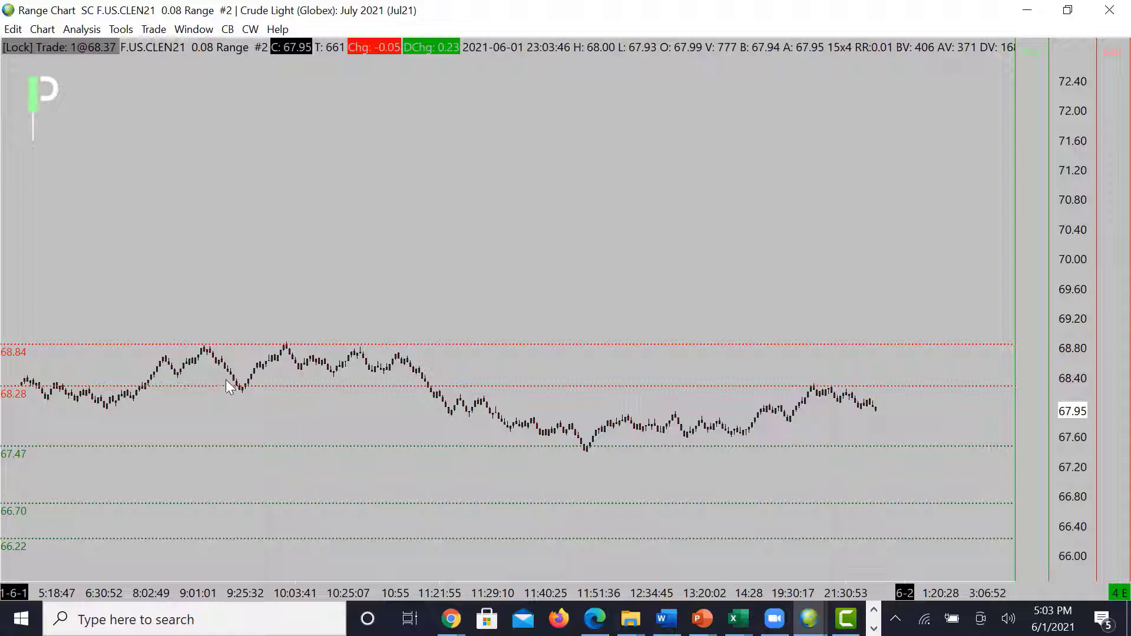
{"action": "left_click", "coordinate": [876, 407]}
{"action": "key", "text": "Escape"}
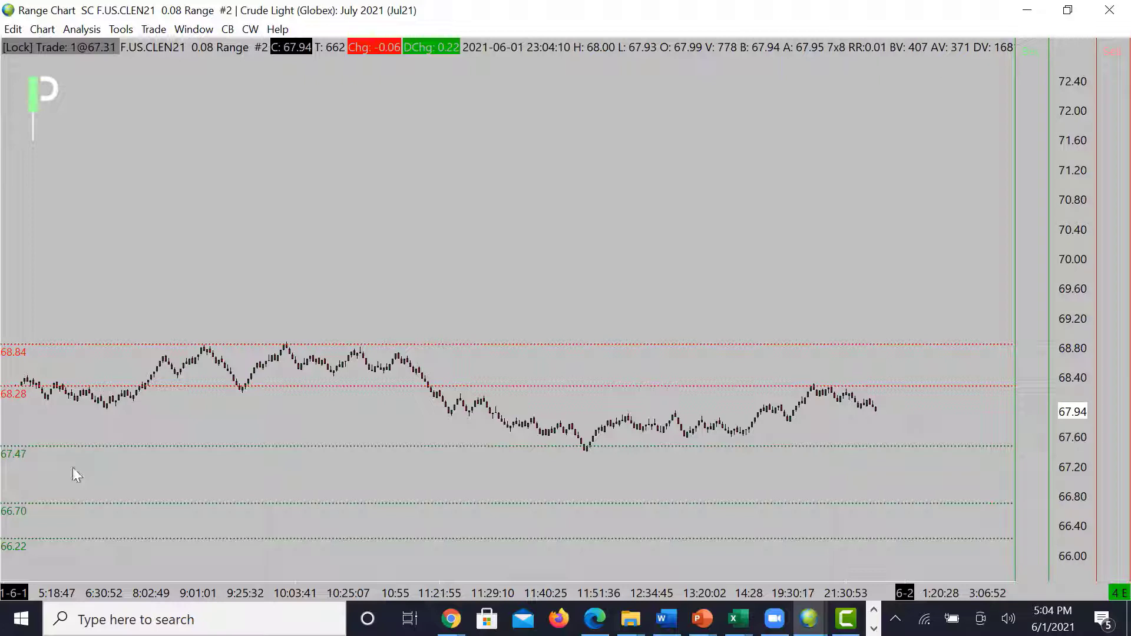
{"action": "mouse_move", "coordinate": [48, 503]}
{"action": "left_mouse_down"}
{"action": "mouse_move", "coordinate": [700, 505]}
{"action": "mouse_move", "coordinate": [794, 517]}
{"action": "mouse_move", "coordinate": [804, 503]}
{"action": "left_mouse_up"}
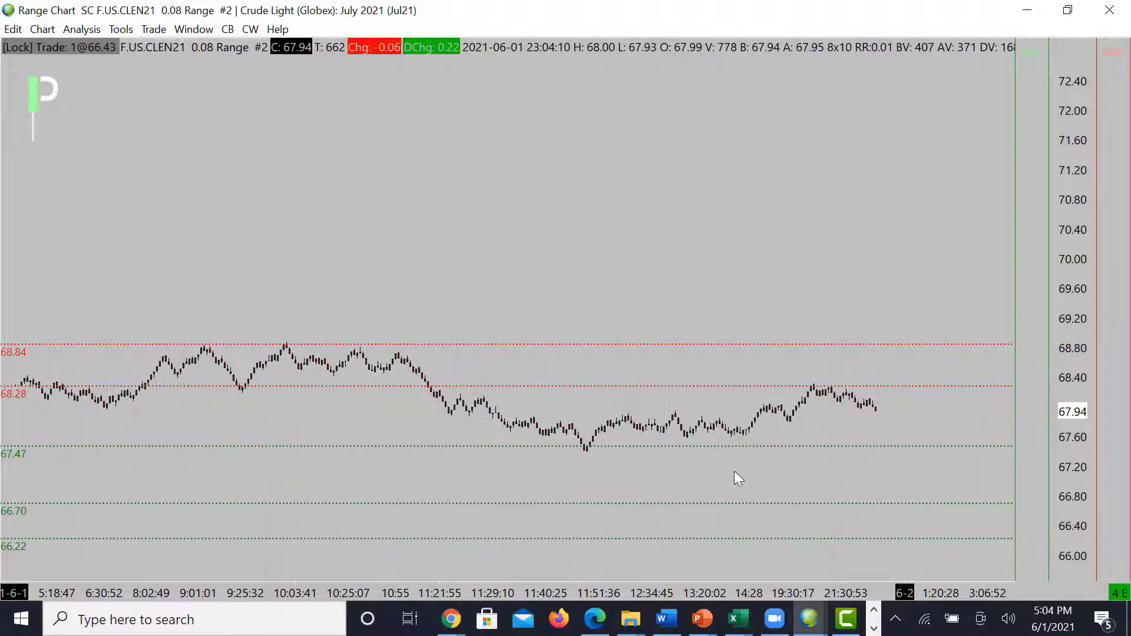
{"action": "mouse_move", "coordinate": [654, 437]}
{"action": "left_mouse_down"}
{"action": "mouse_move", "coordinate": [966, 437]}
{"action": "mouse_move", "coordinate": [866, 446]}
{"action": "mouse_move", "coordinate": [955, 451]}
{"action": "left_mouse_up"}
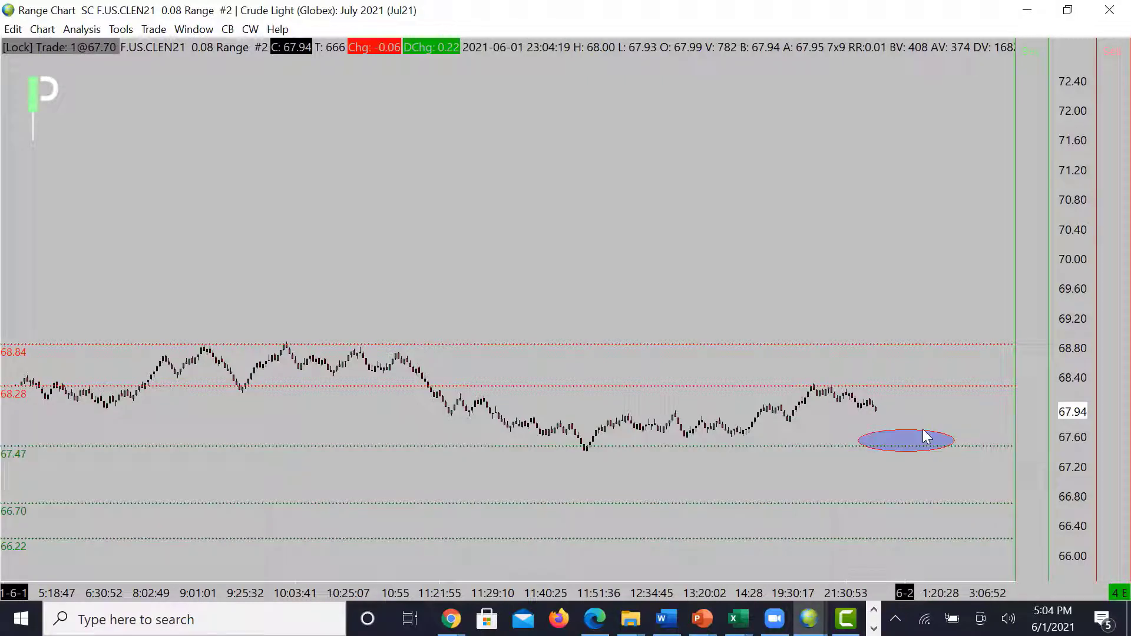
{"action": "mouse_move", "coordinate": [882, 422]}
{"action": "left_mouse_down"}
{"action": "mouse_move", "coordinate": [893, 442]}
{"action": "mouse_move", "coordinate": [910, 394]}
{"action": "left_mouse_up"}
{"action": "key", "text": "Delete"}
{"action": "key", "text": "Delete"}
{"action": "key", "text": "Delete"}
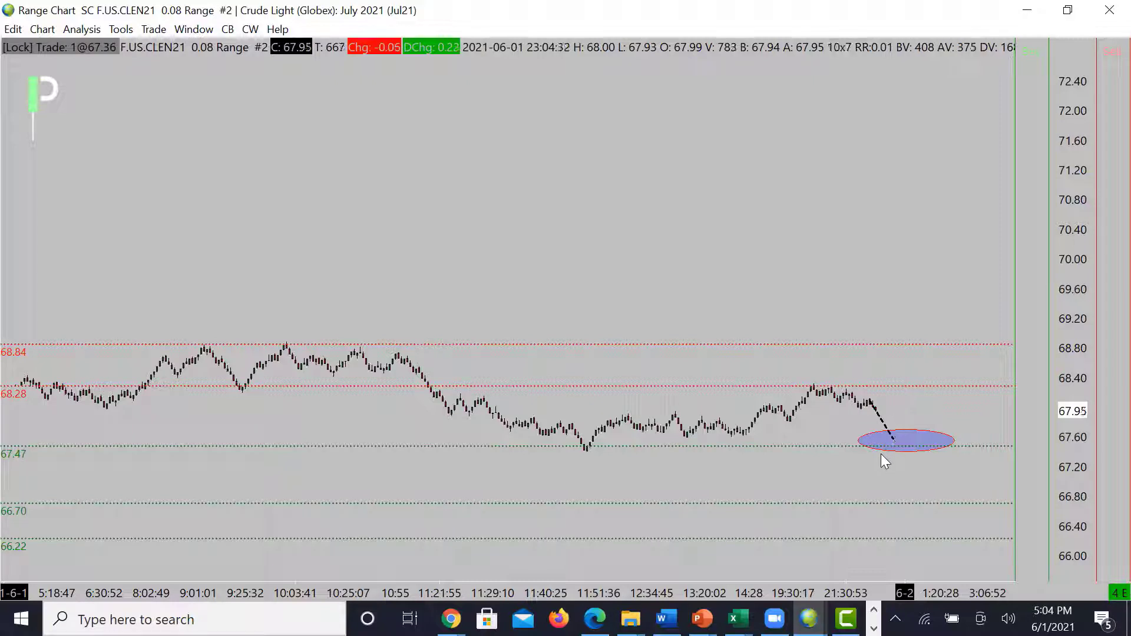